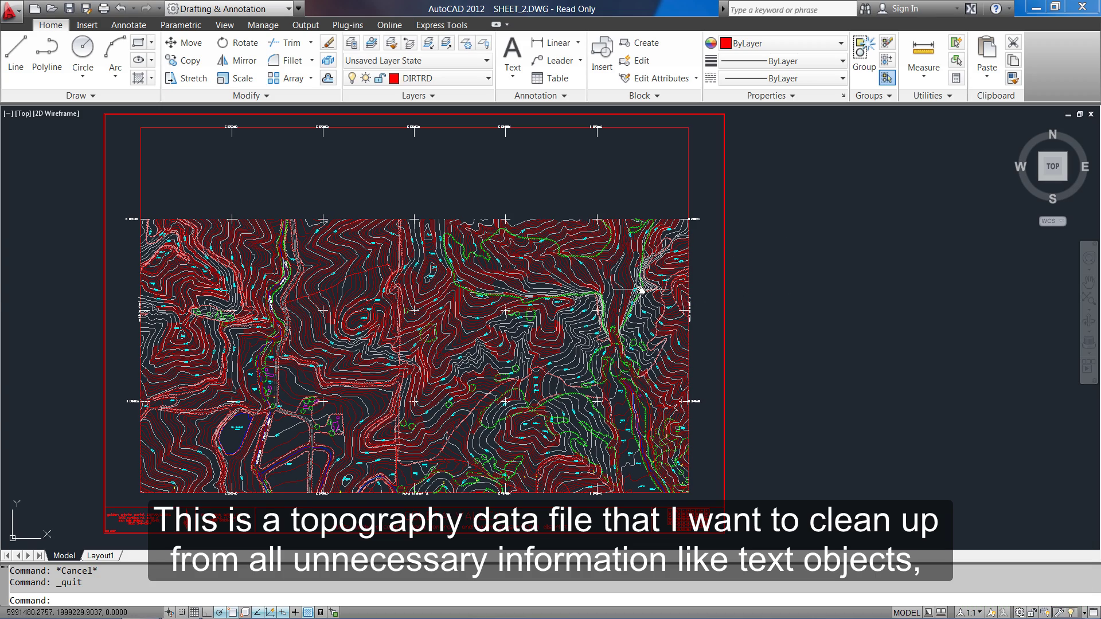
Step: Examine the topography drawing's contours, labels and symbols up close and look through its list of layers
scroll(659, 283, up, 5)
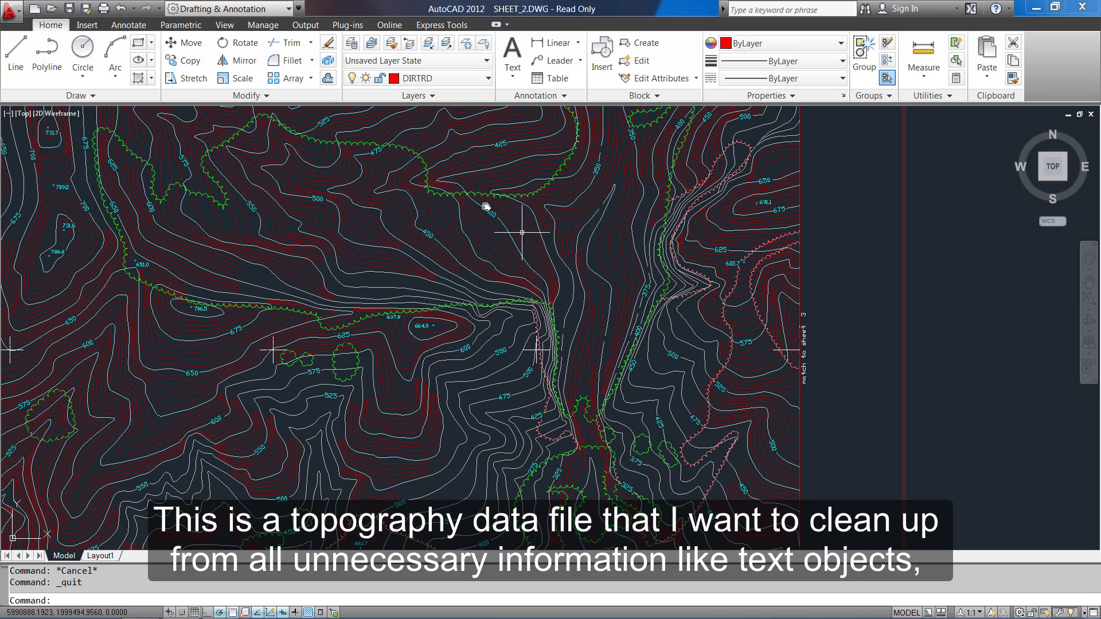
scroll(496, 213, up, 3)
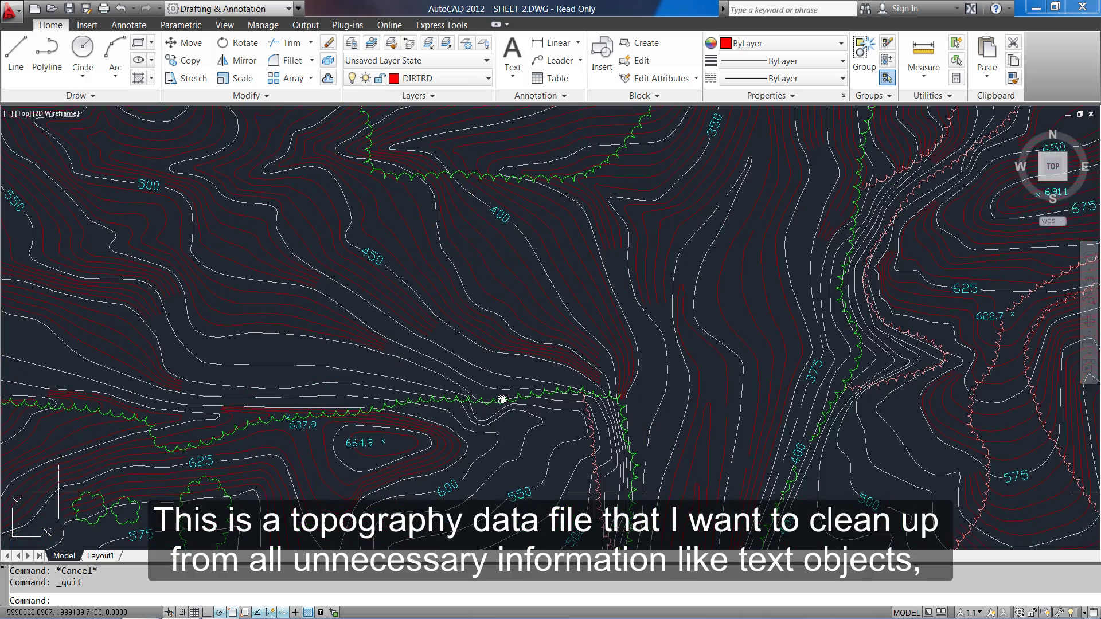
middle_drag(494, 425, 520, 303)
scroll(520, 304, down, 2)
middle_drag(589, 390, 742, 226)
scroll(743, 225, down, 6)
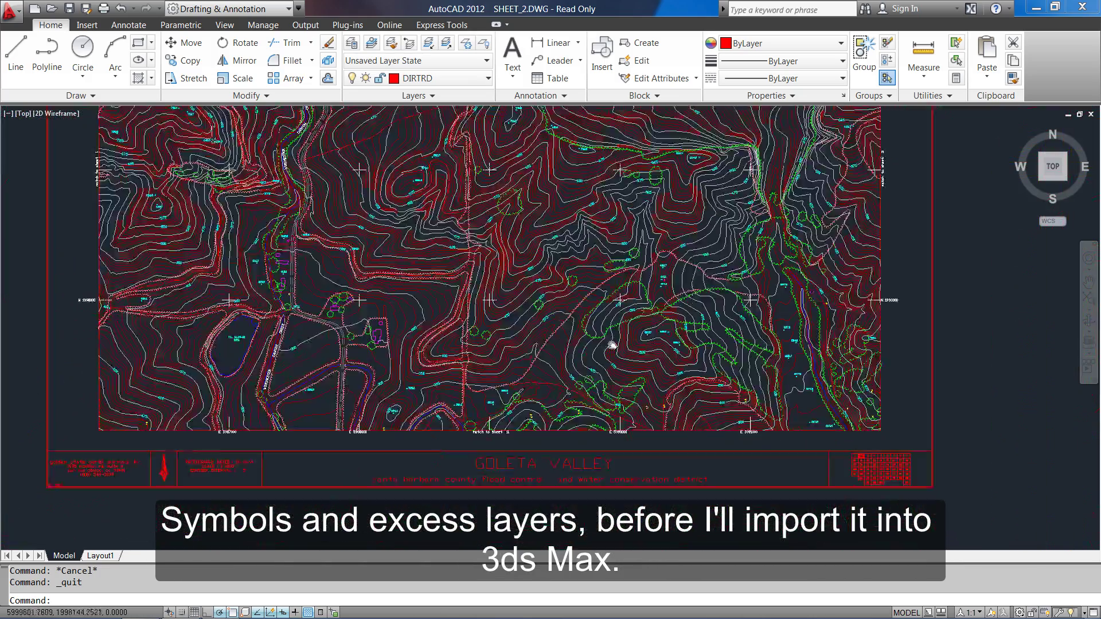
mouse_move(526, 263)
middle_down()
mouse_move(486, 304)
mouse_move(413, 344)
mouse_move(425, 344)
middle_up()
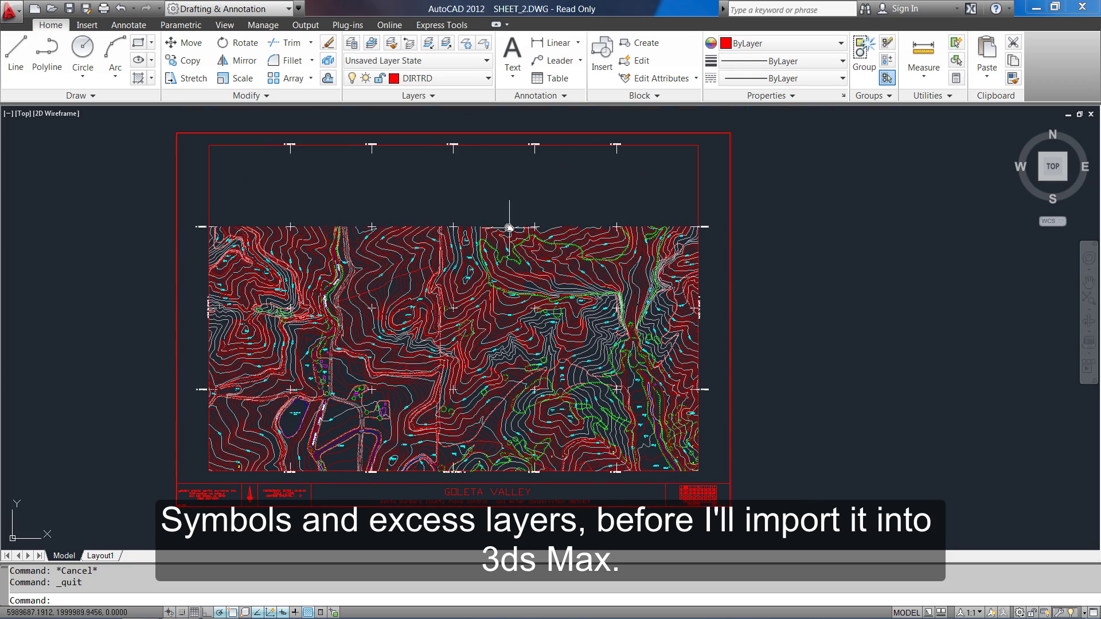
scroll(515, 227, up, 1)
click(464, 84)
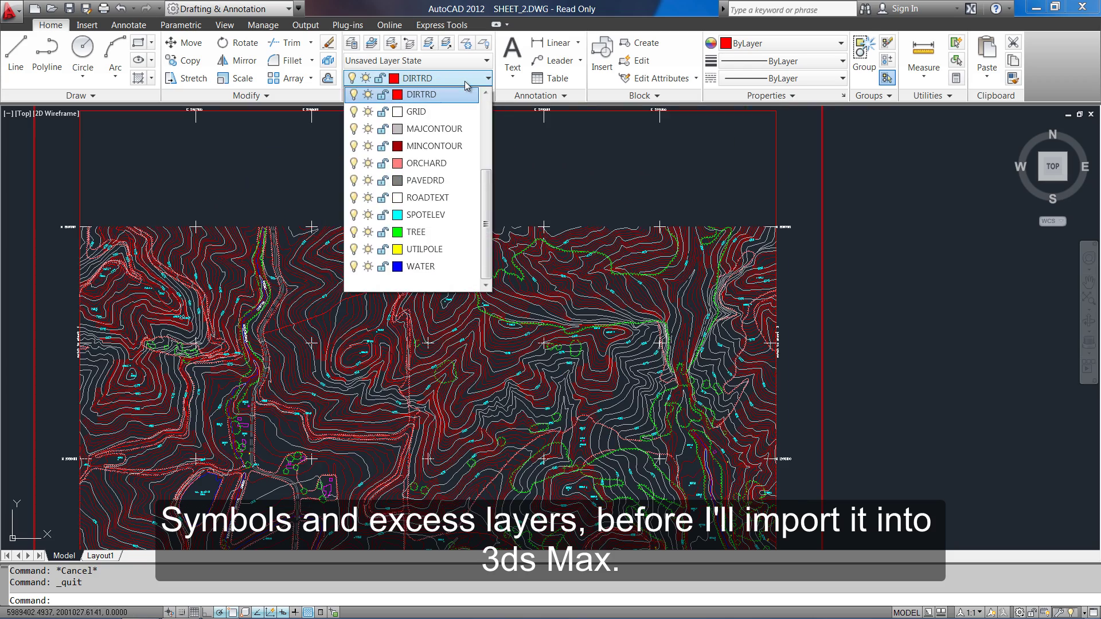
click(511, 133)
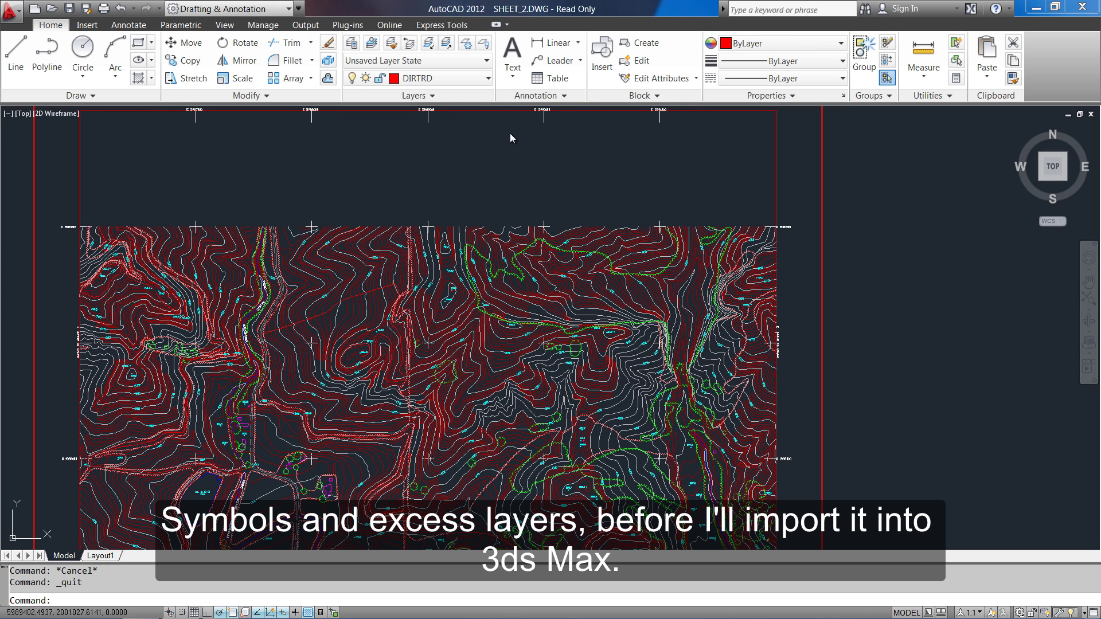
Step: Isolate the major and minor contour layers by picking a contour line on each, hiding all other layers
click(430, 48)
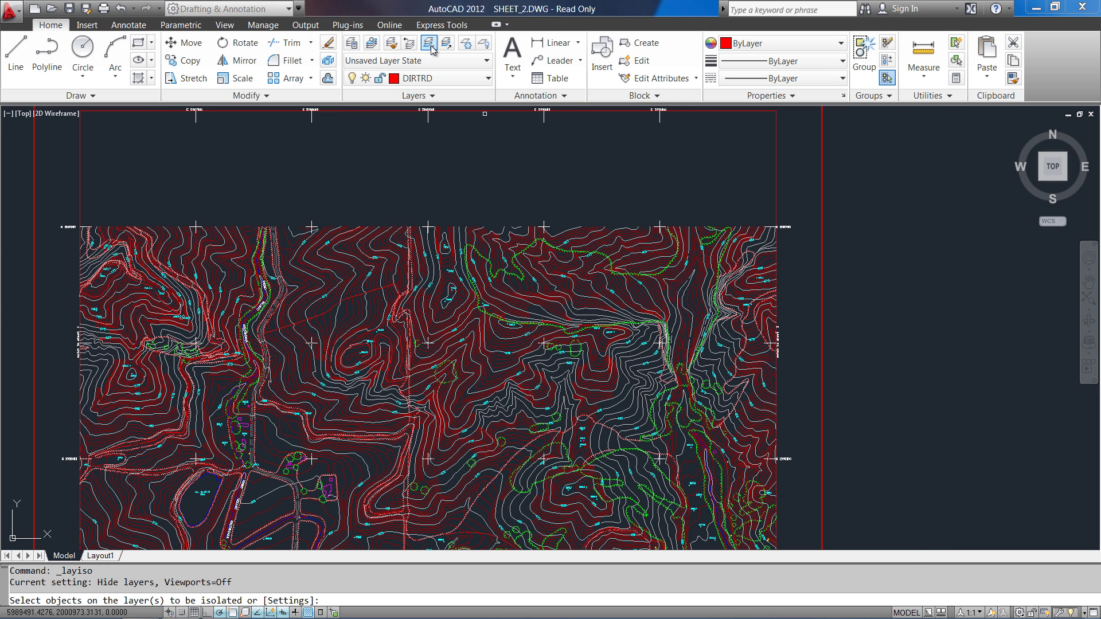
scroll(483, 189, up, 3)
scroll(467, 277, up, 4)
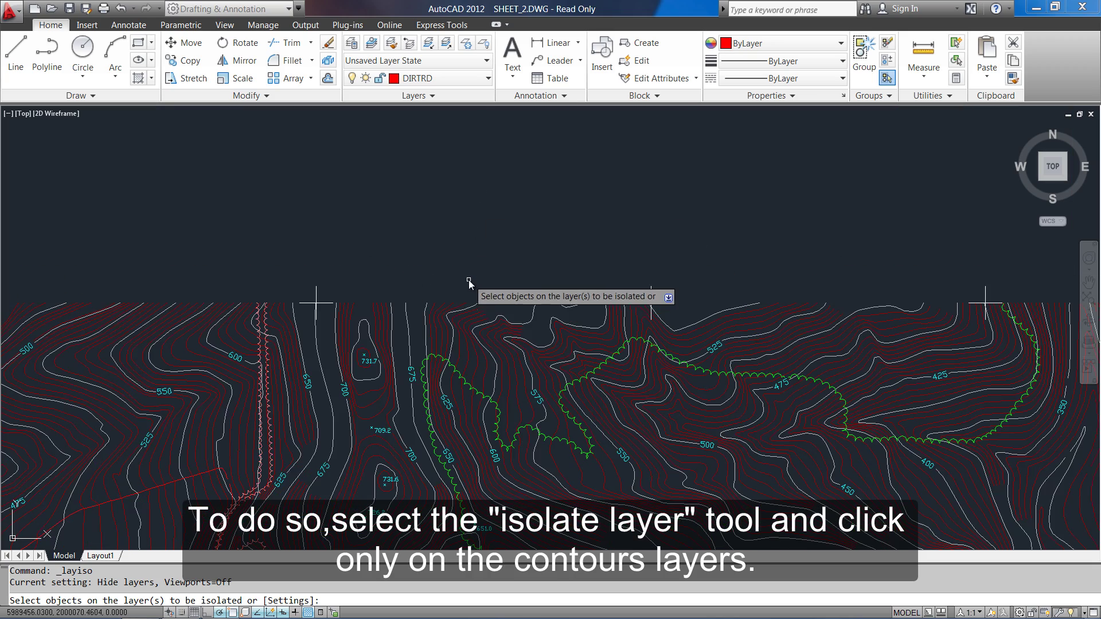
click(466, 273)
click(468, 277)
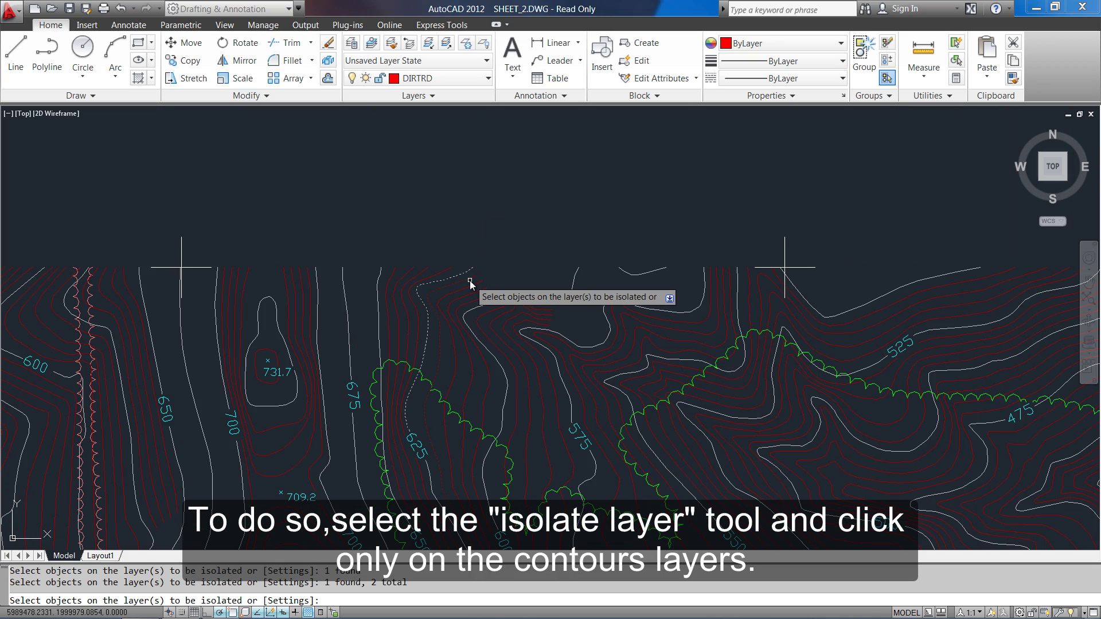
key(Return)
scroll(470, 284, down, 5)
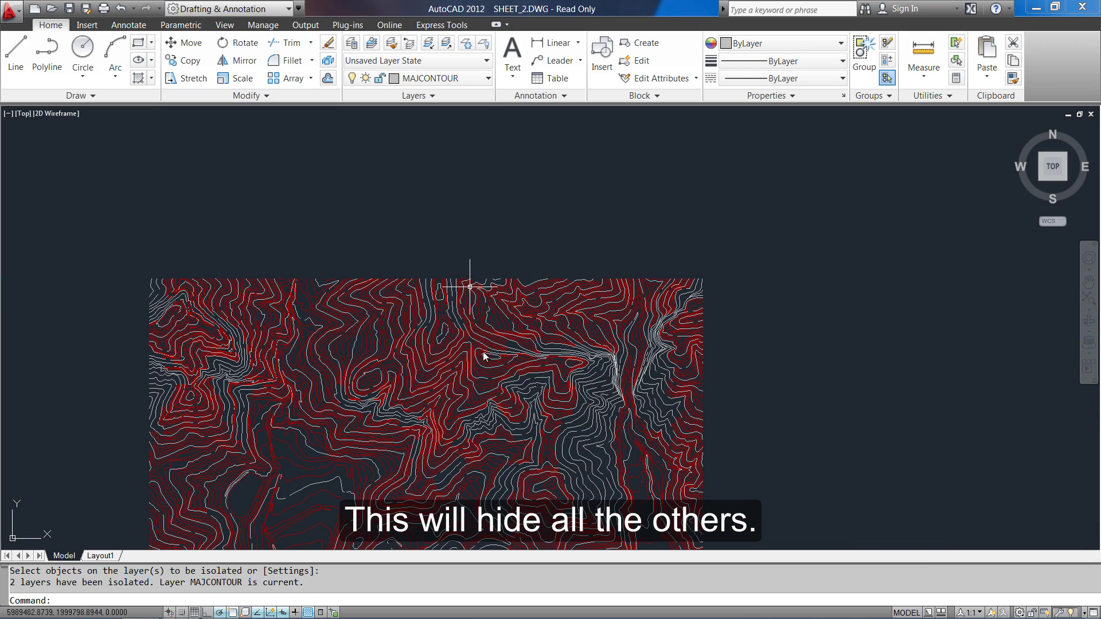
Step: Turn off Dynamic UCS and copy all the isolated contour lines to the clipboard
middle_drag(442, 356, 472, 285)
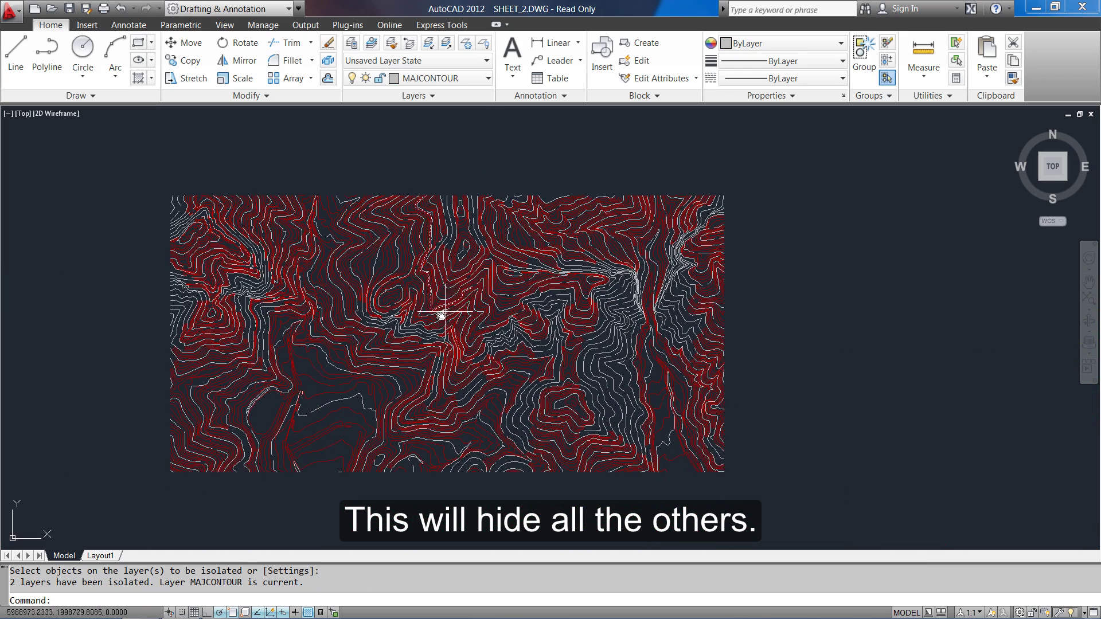
key(F6)
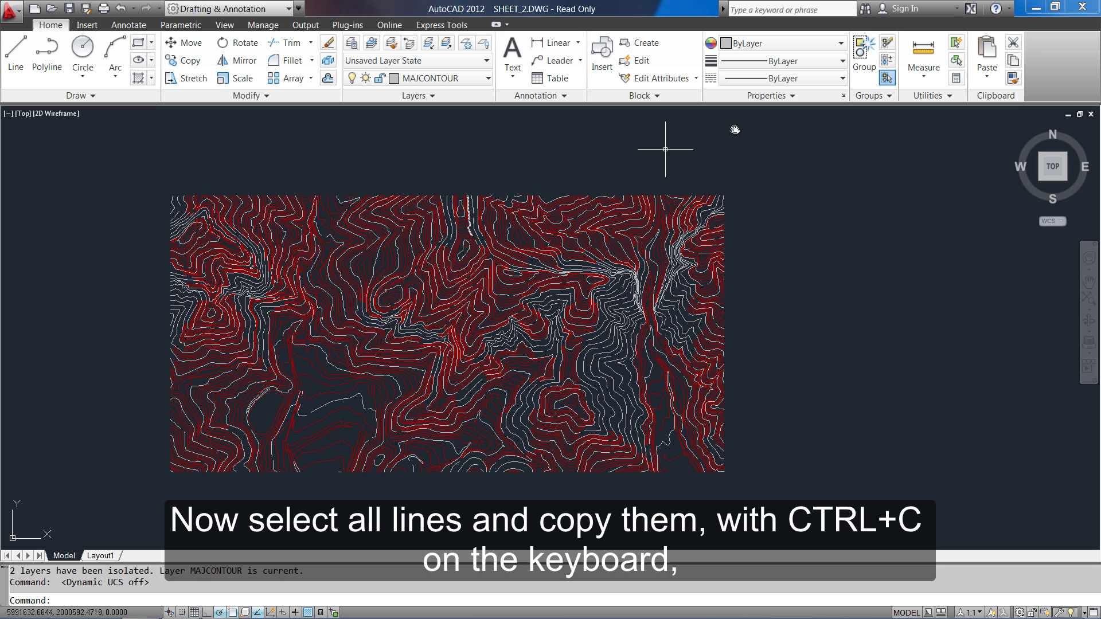
click(776, 170)
click(113, 512)
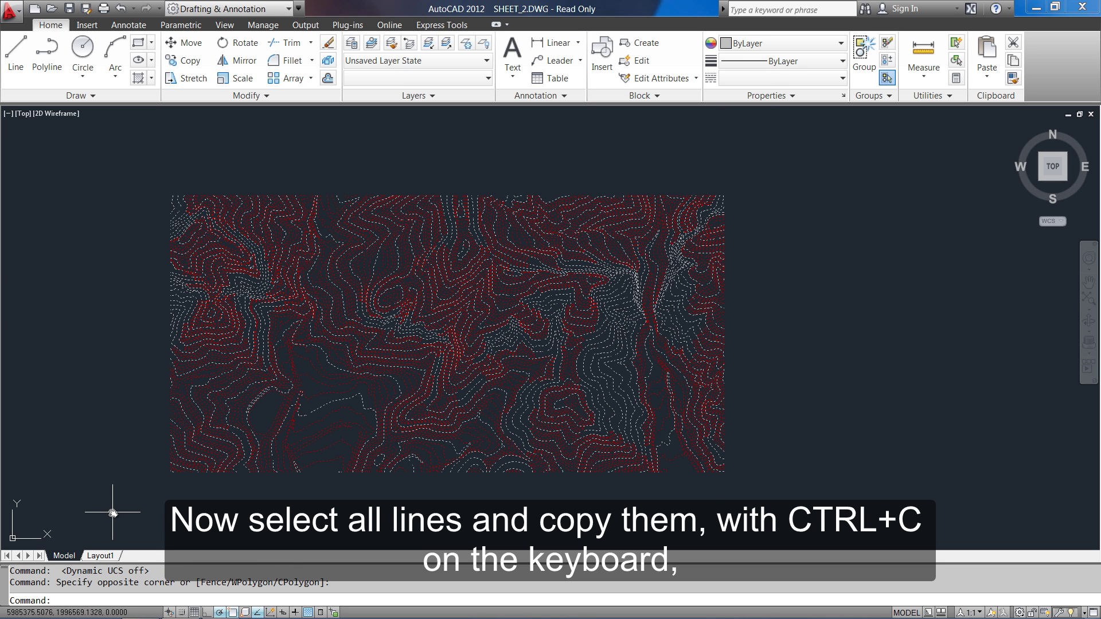
key(ctrl+c)
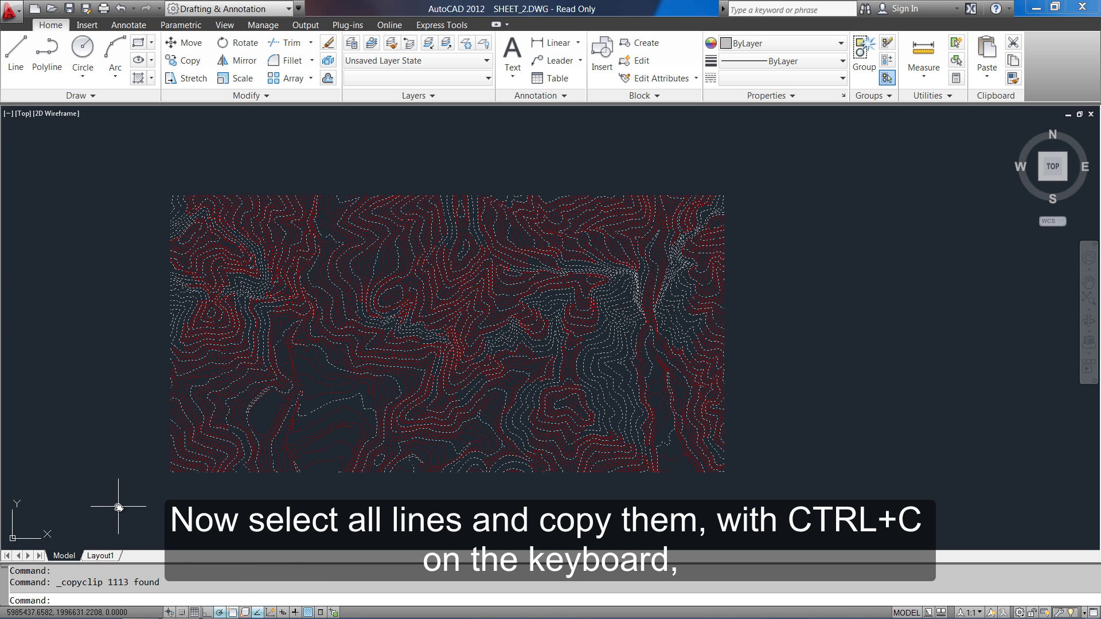
Step: Create a new drawing from the acad template and paste the copied contours close to the grid's origin
click(13, 8)
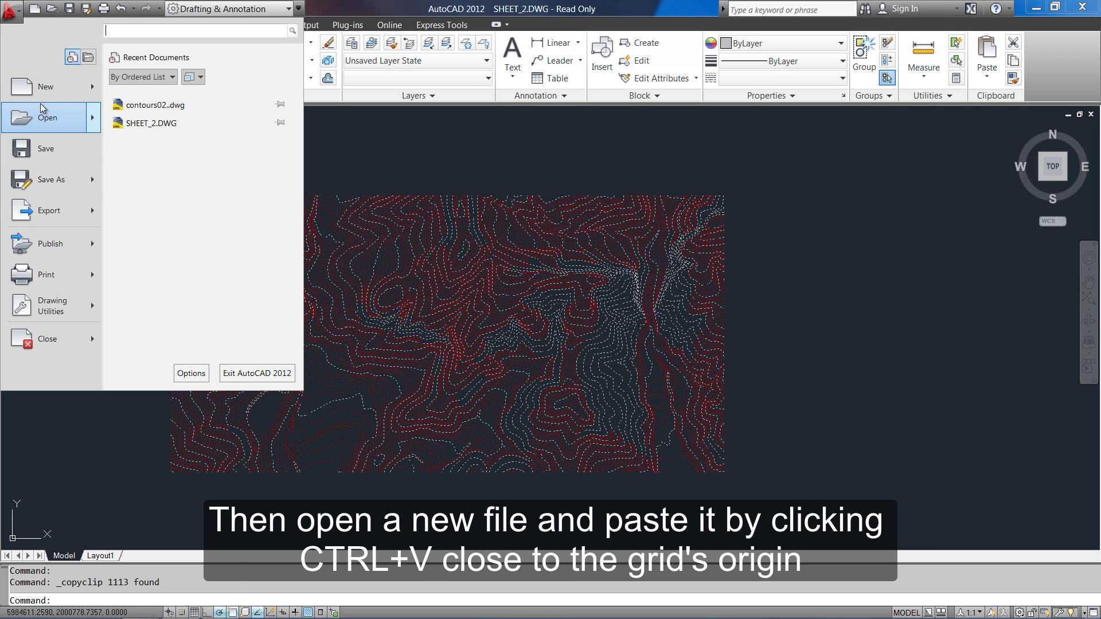
click(43, 89)
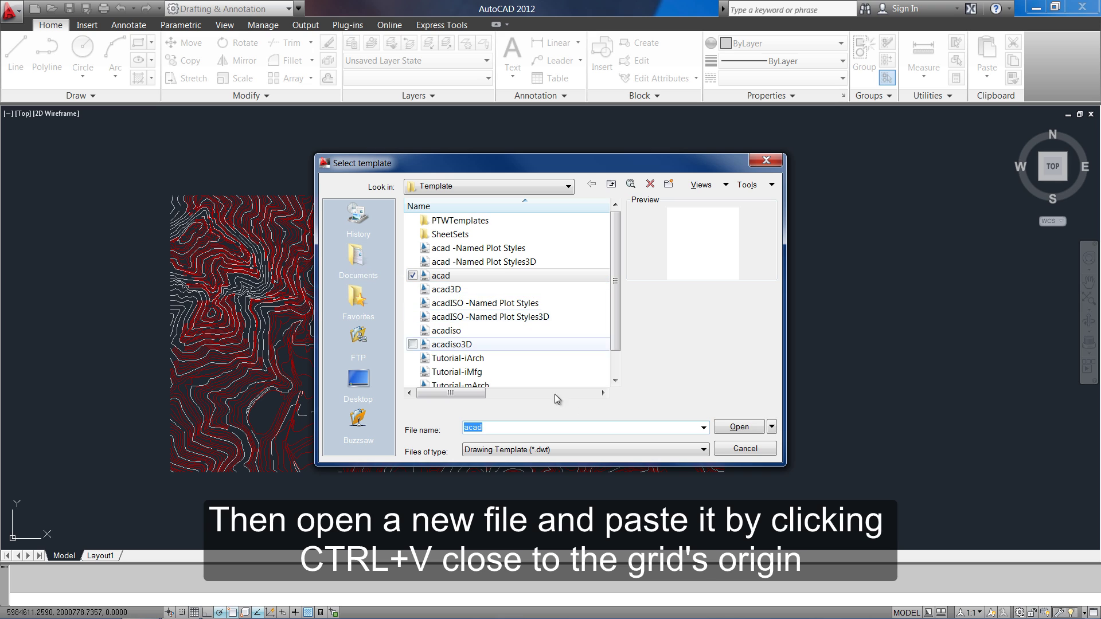
click(728, 428)
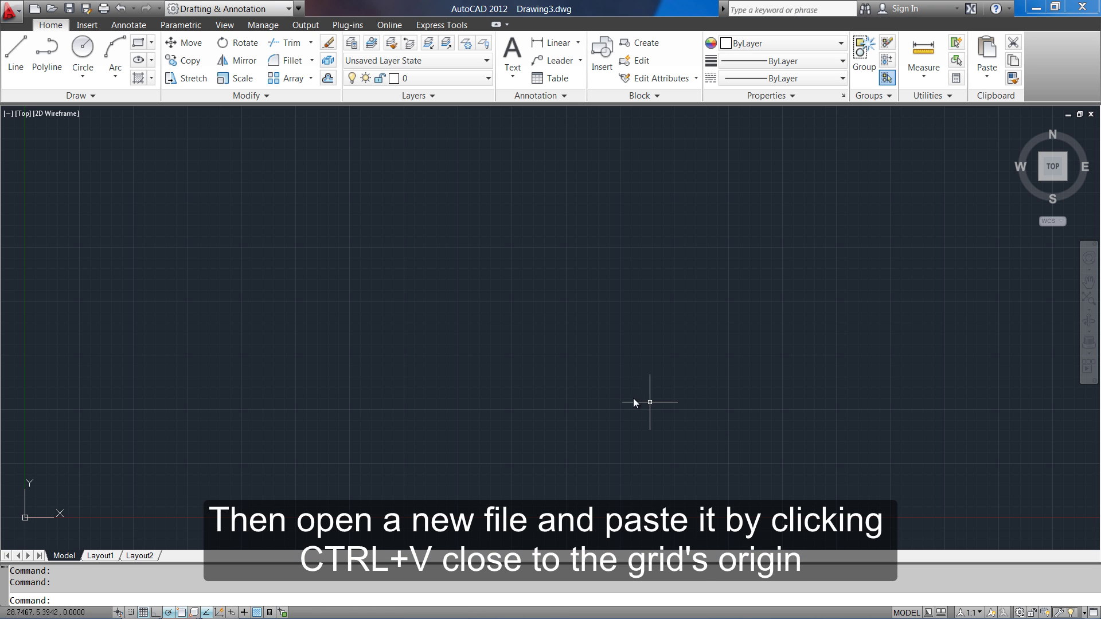
key(ctrl+v)
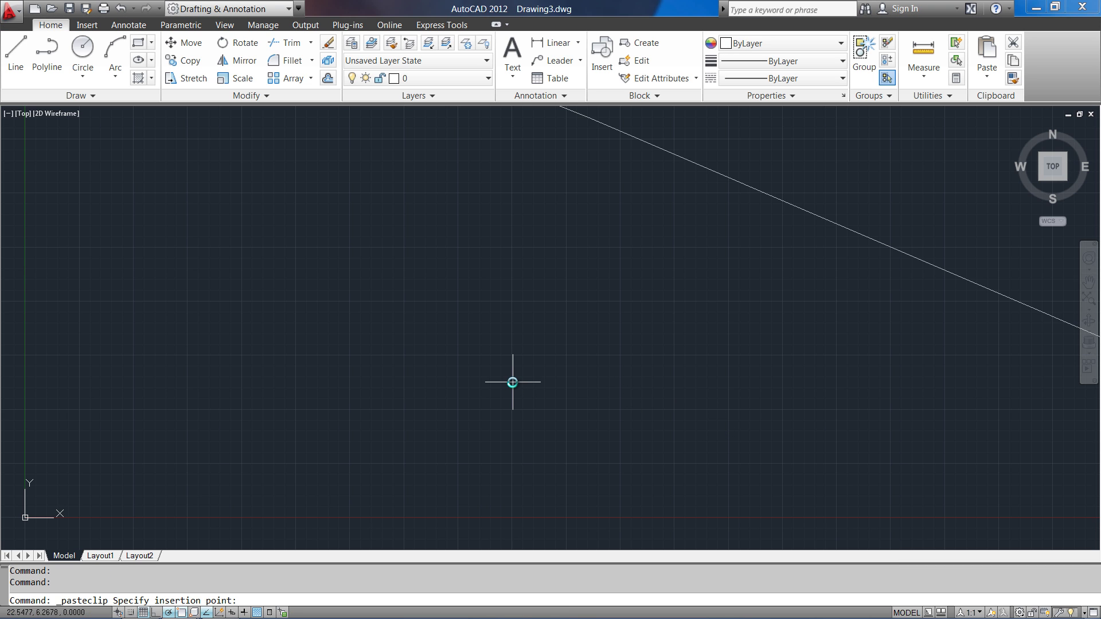
click(40, 505)
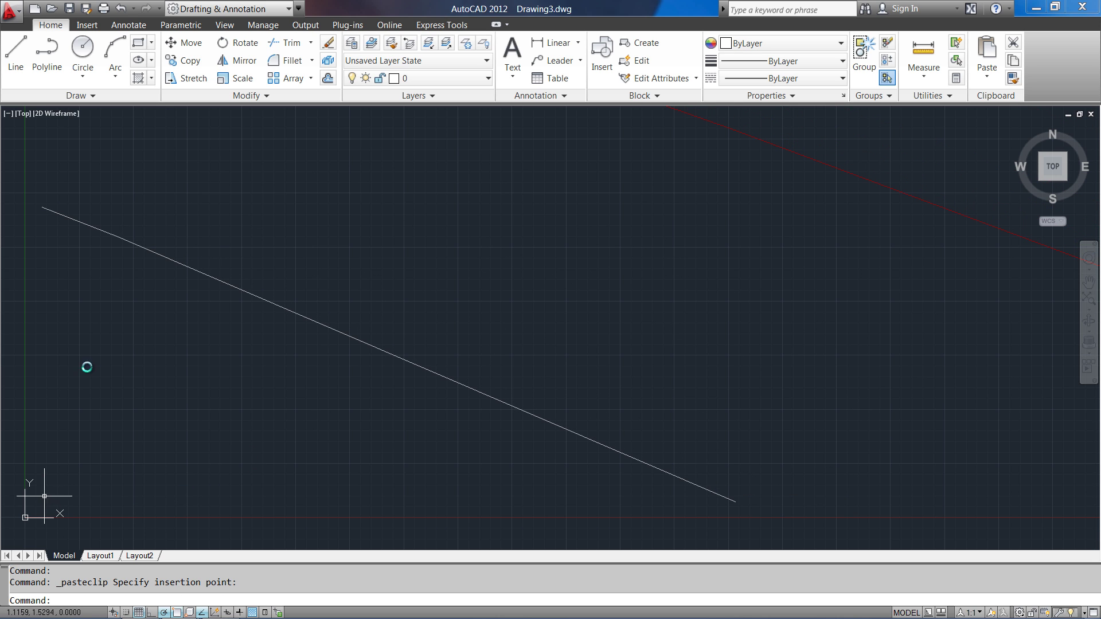
Step: Show the full extents of the pasted contours, inspect their heights from the front, and return to the top view
click(224, 25)
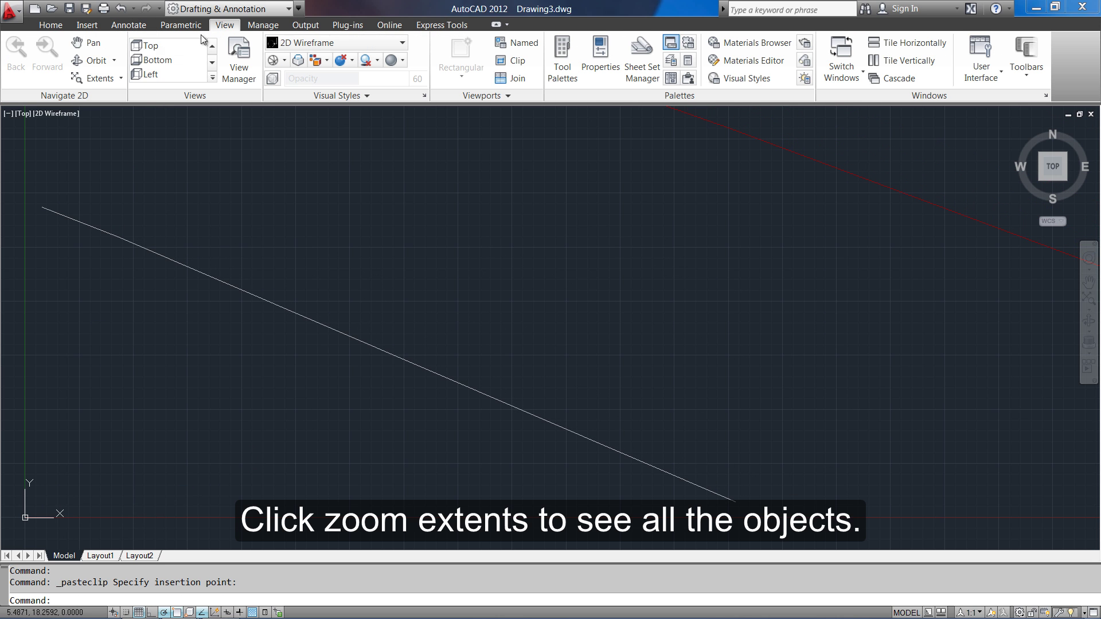
click(123, 74)
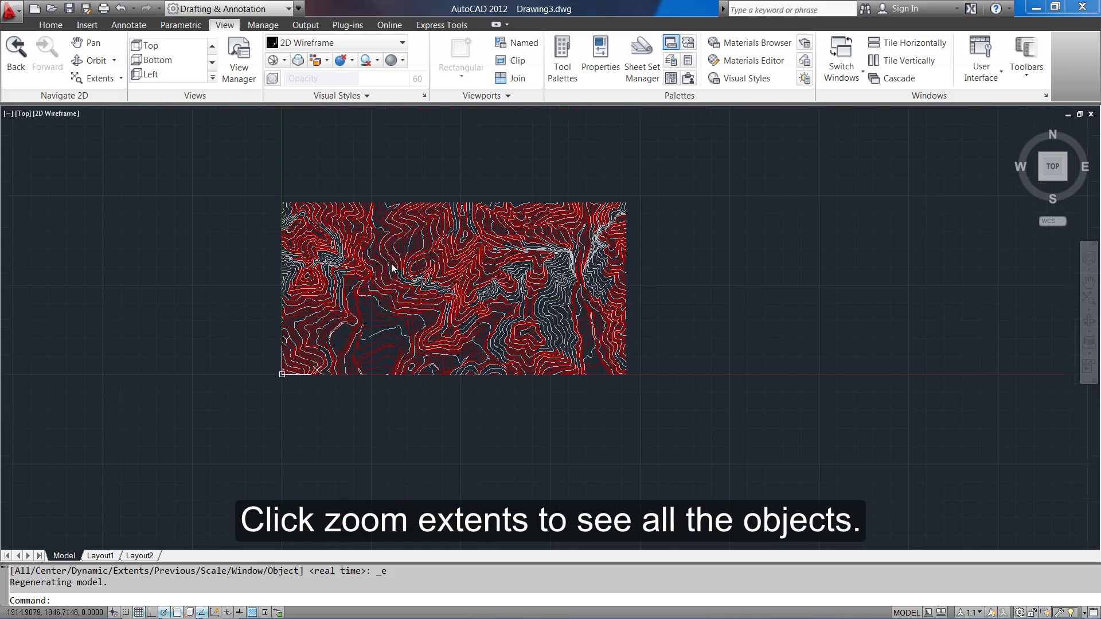
click(1065, 182)
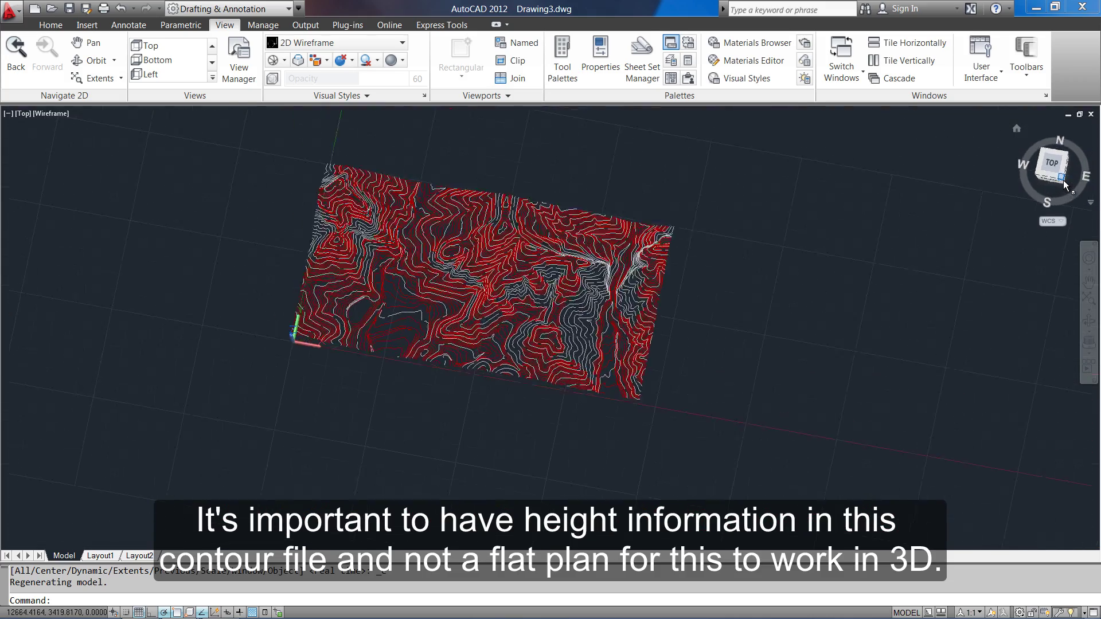
click(1044, 176)
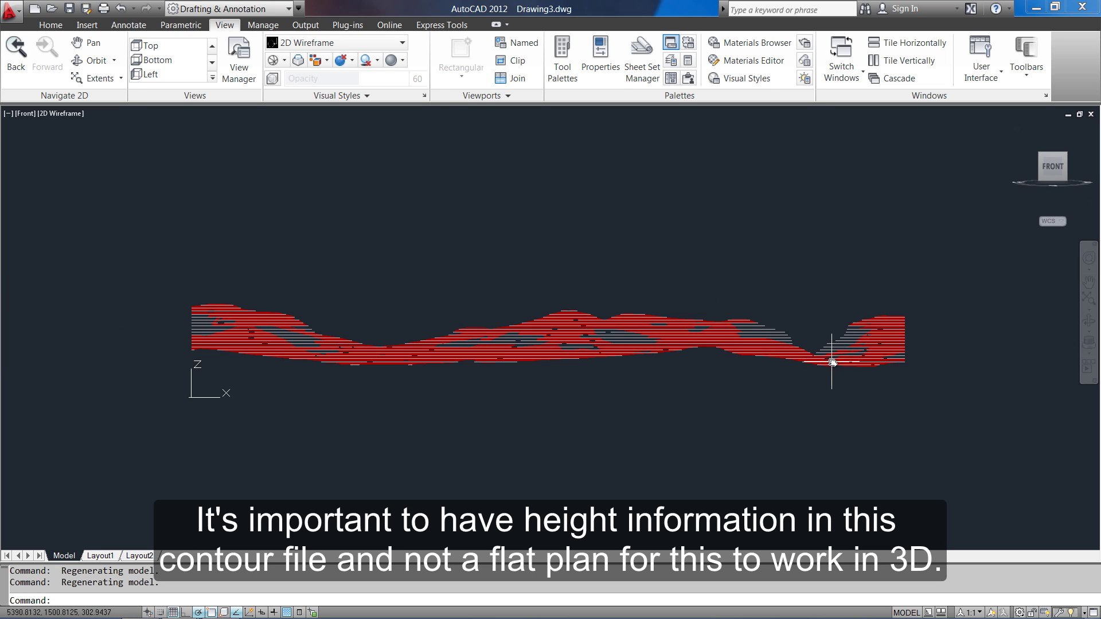
click(1054, 147)
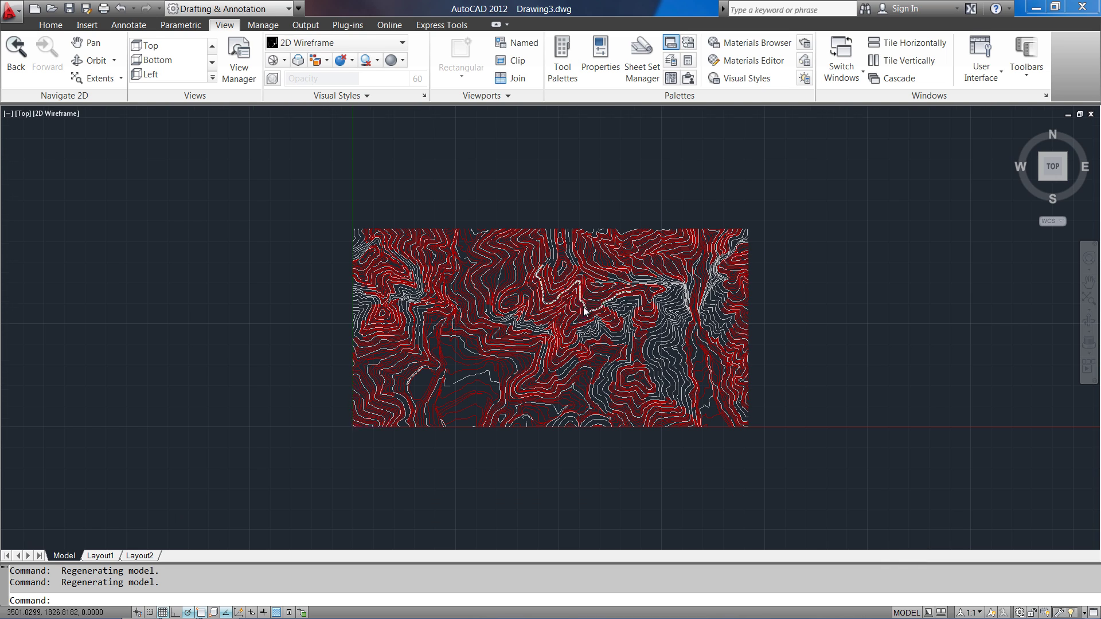
Step: Select all contour lines and purge all unused items from the drawing with the PURGE command
scroll(580, 307, up, 5)
scroll(607, 294, down, 4)
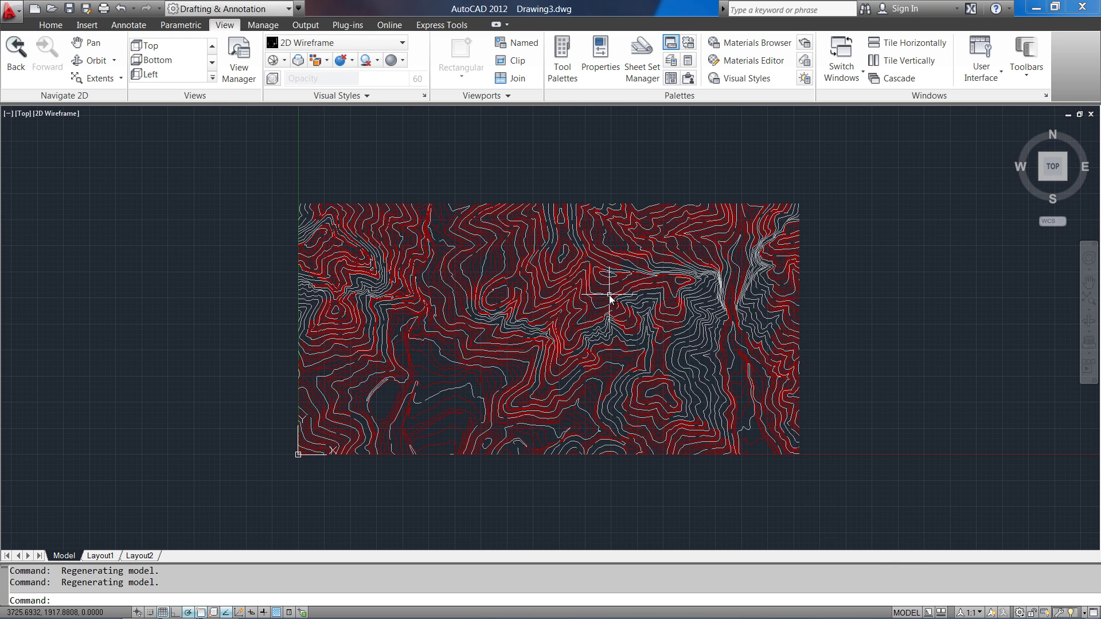
click(841, 162)
click(252, 471)
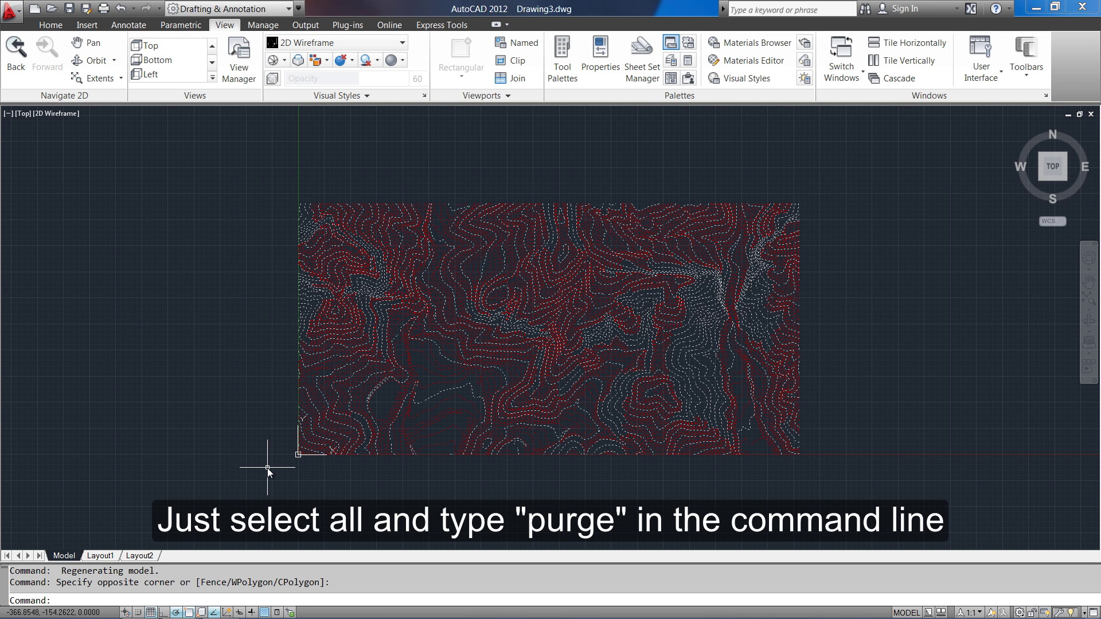
text(pURge)
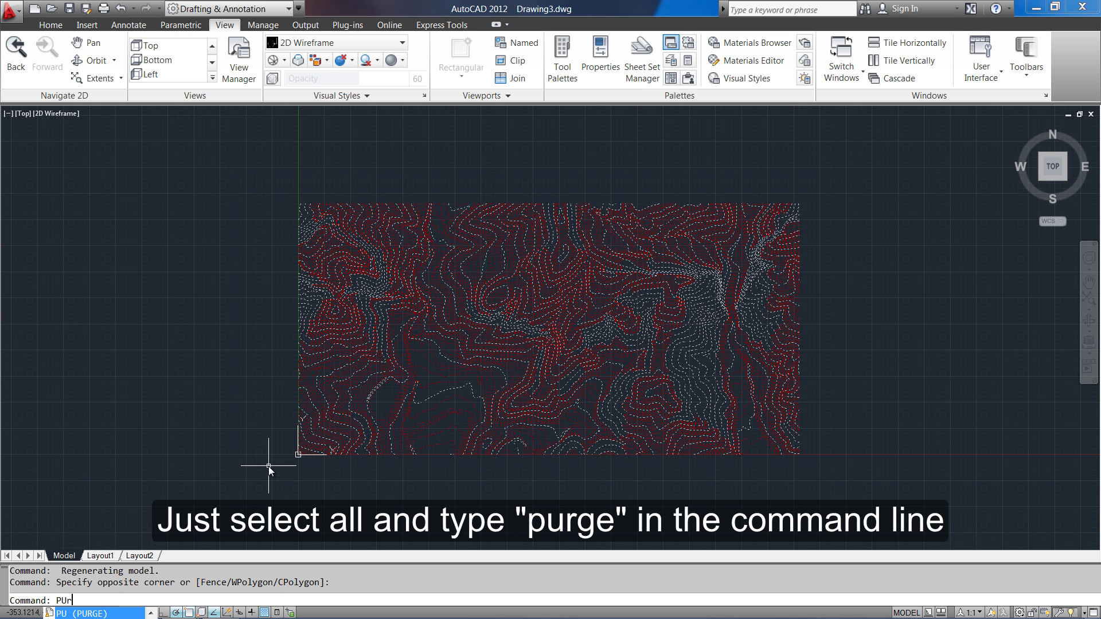
key(Return)
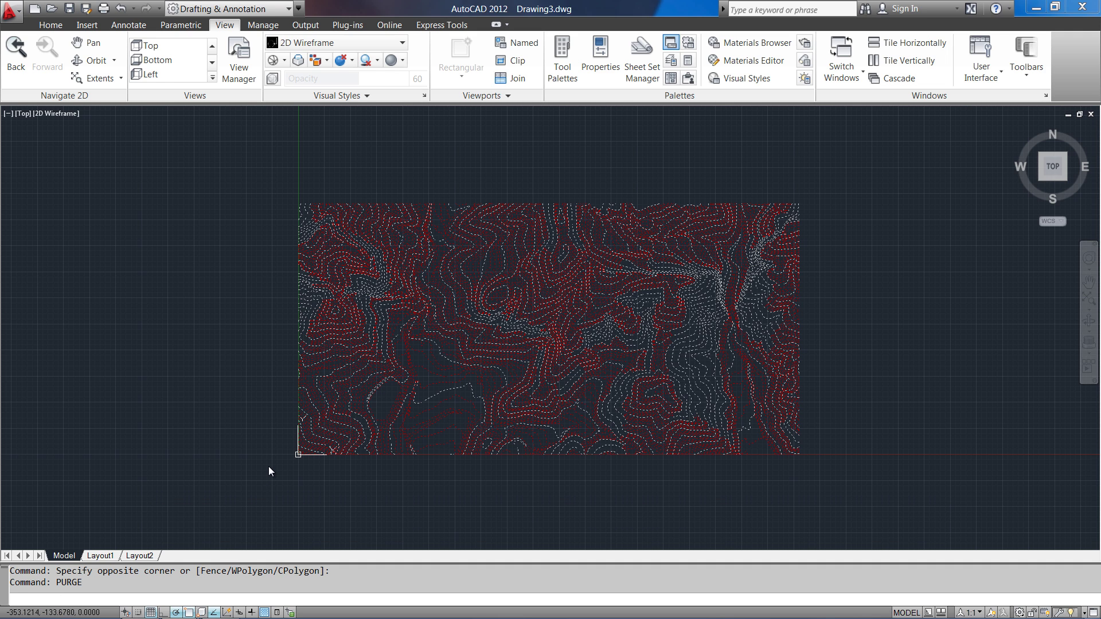
click(504, 485)
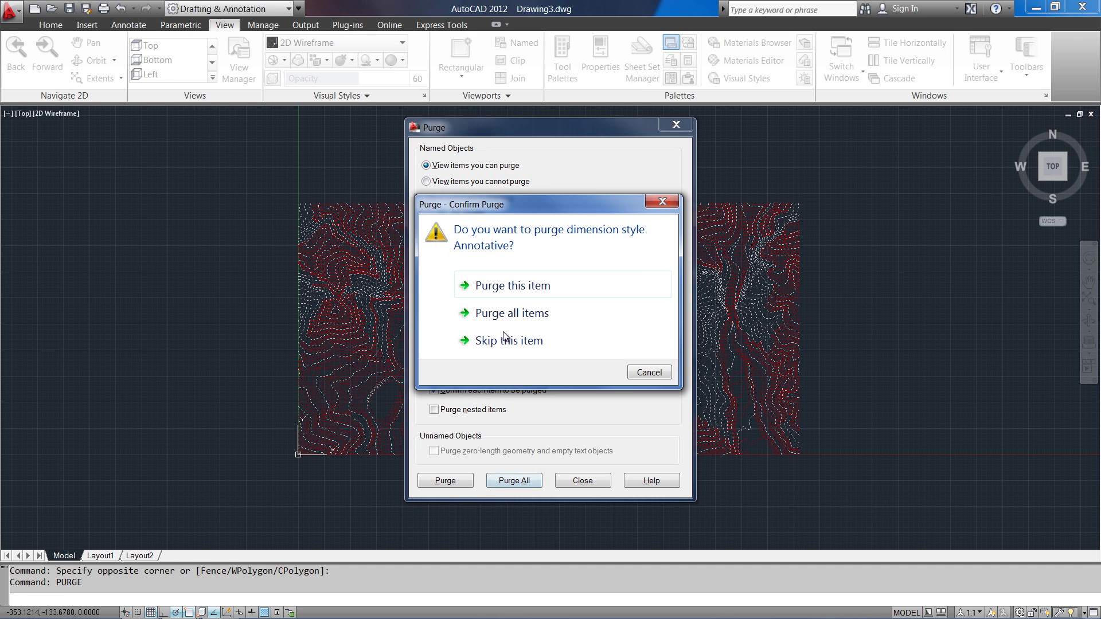
click(530, 312)
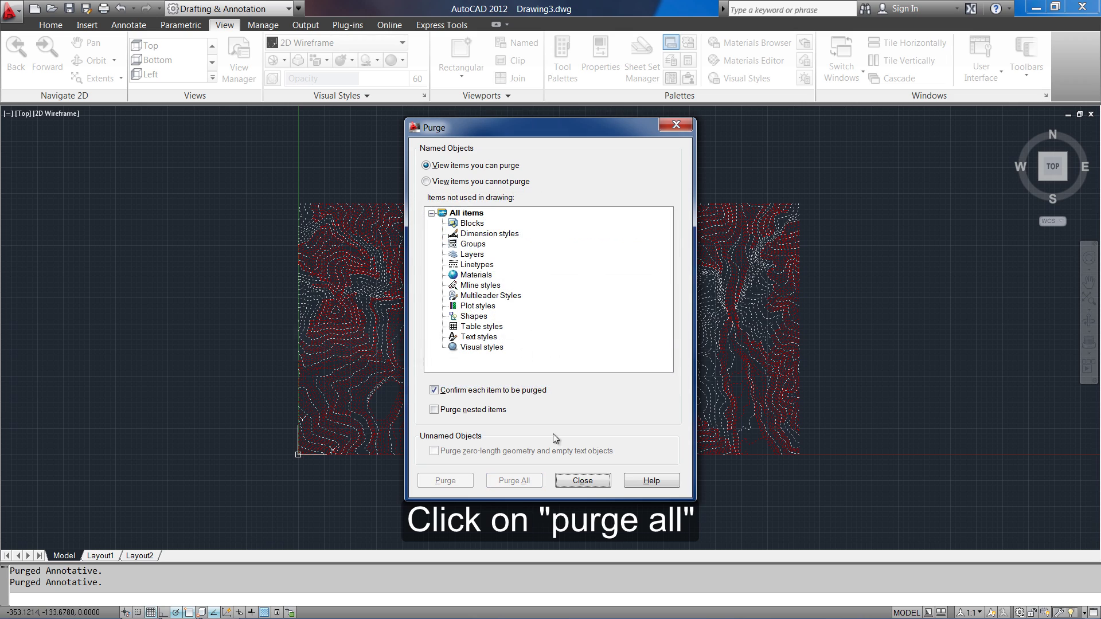
click(583, 482)
Step: Run OVERKILL on all contour lines with the default comparison settings to delete duplicate and overlapping geometry
click(852, 142)
click(229, 503)
text(o)
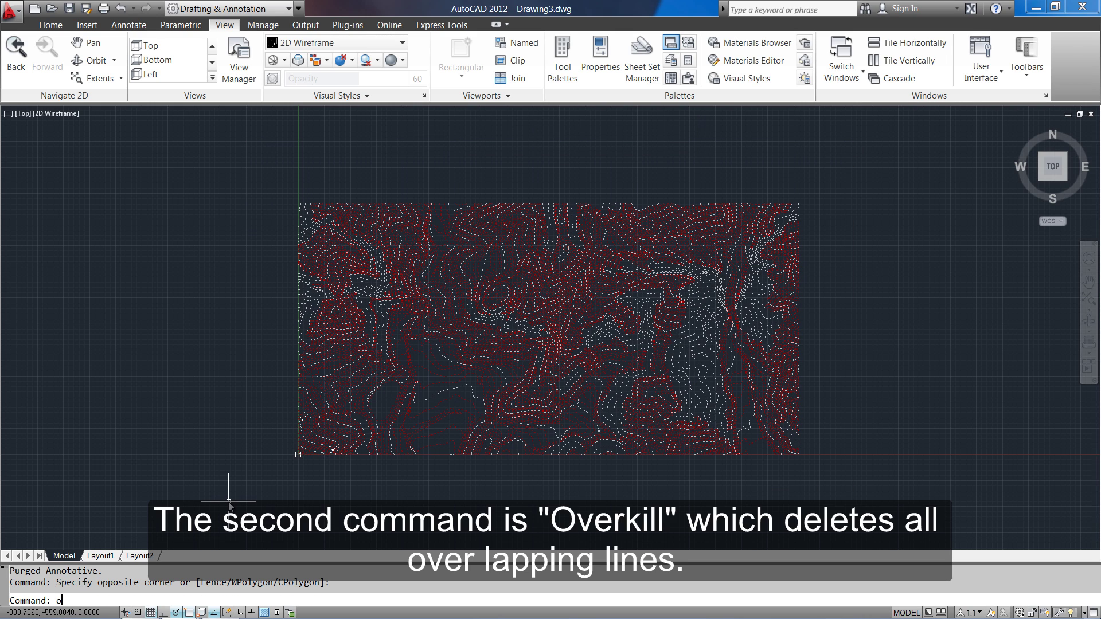
text(Verk)
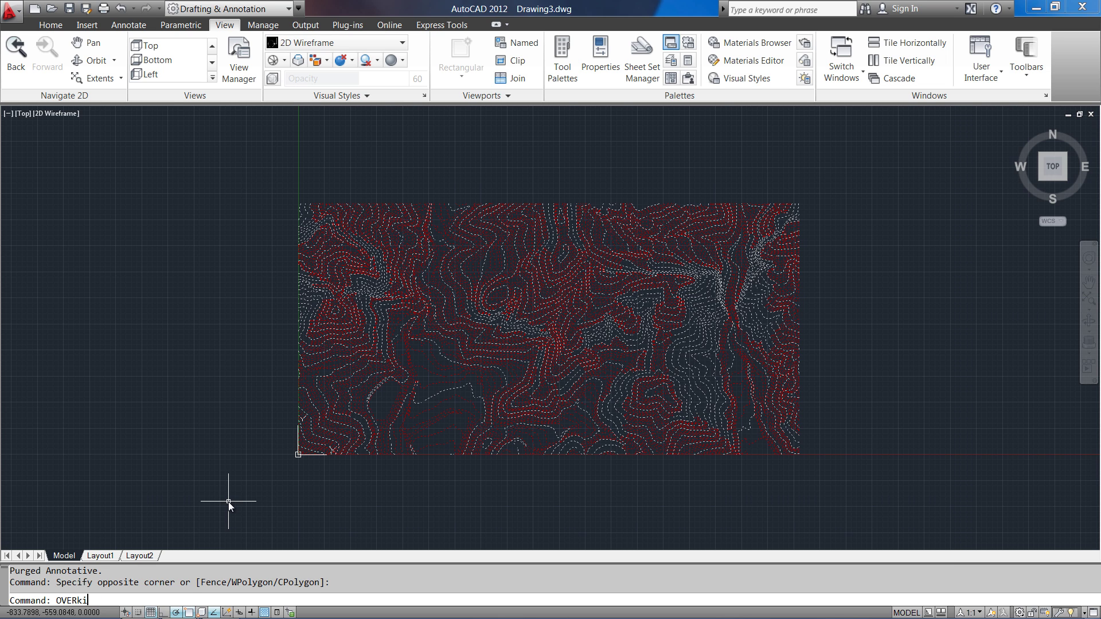
key(Return)
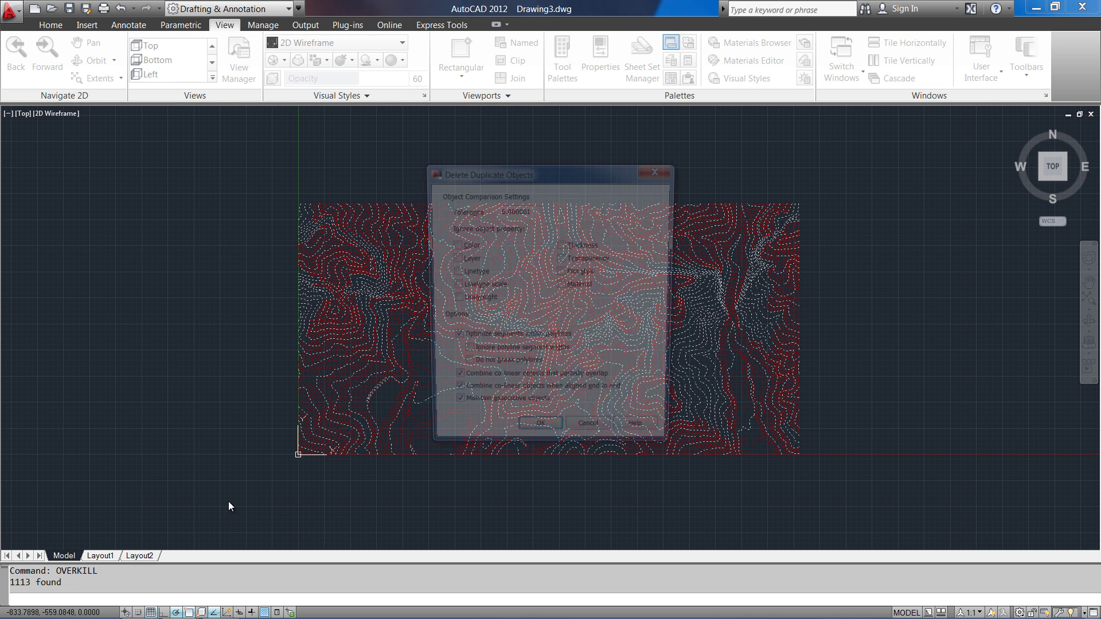
click(527, 438)
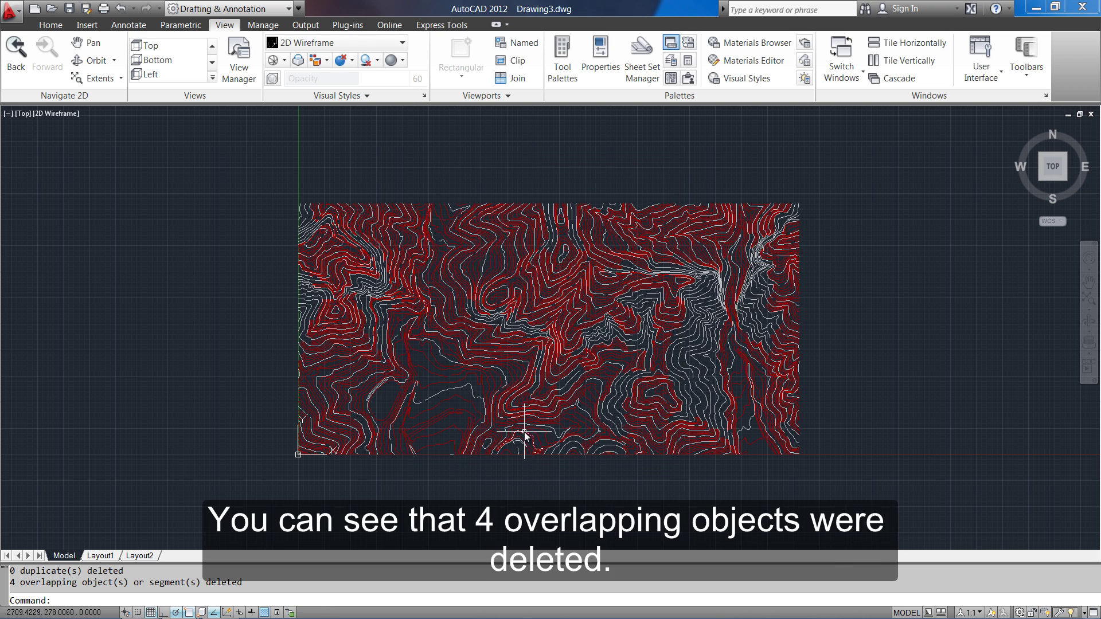
drag(13, 583, 86, 584)
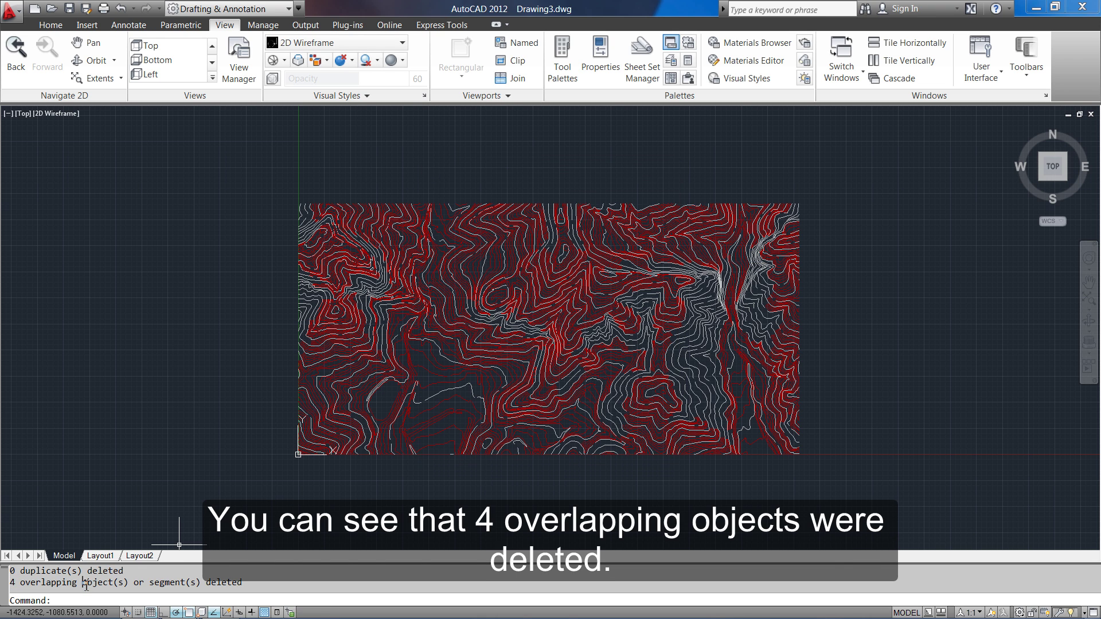
Step: Select all contour lines and move them to the MINCONTOUR layer
click(858, 157)
click(271, 464)
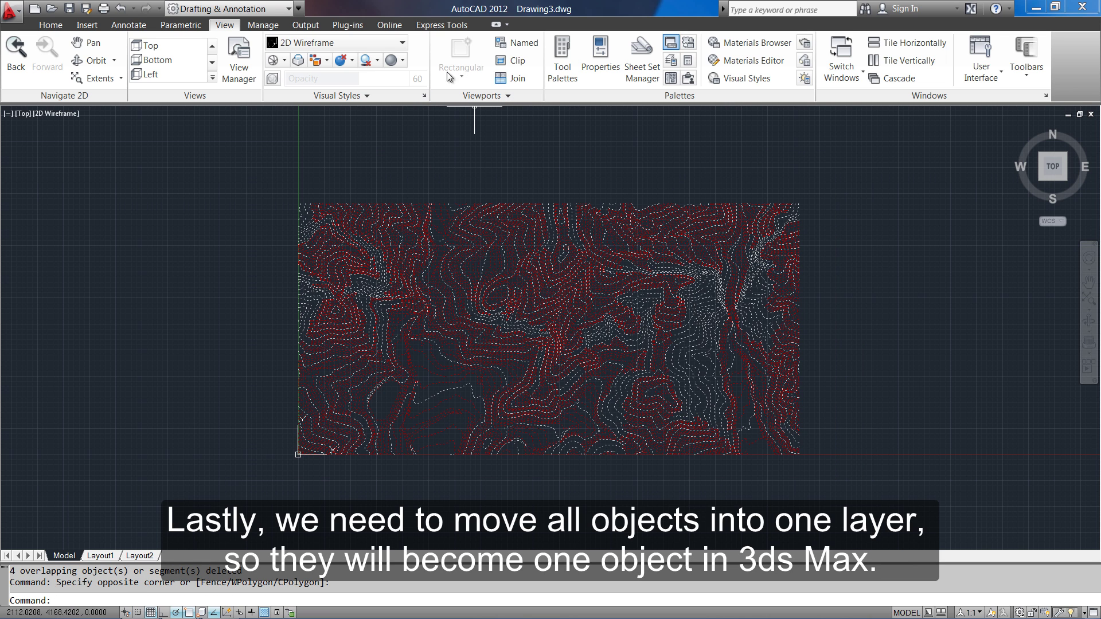
click(50, 25)
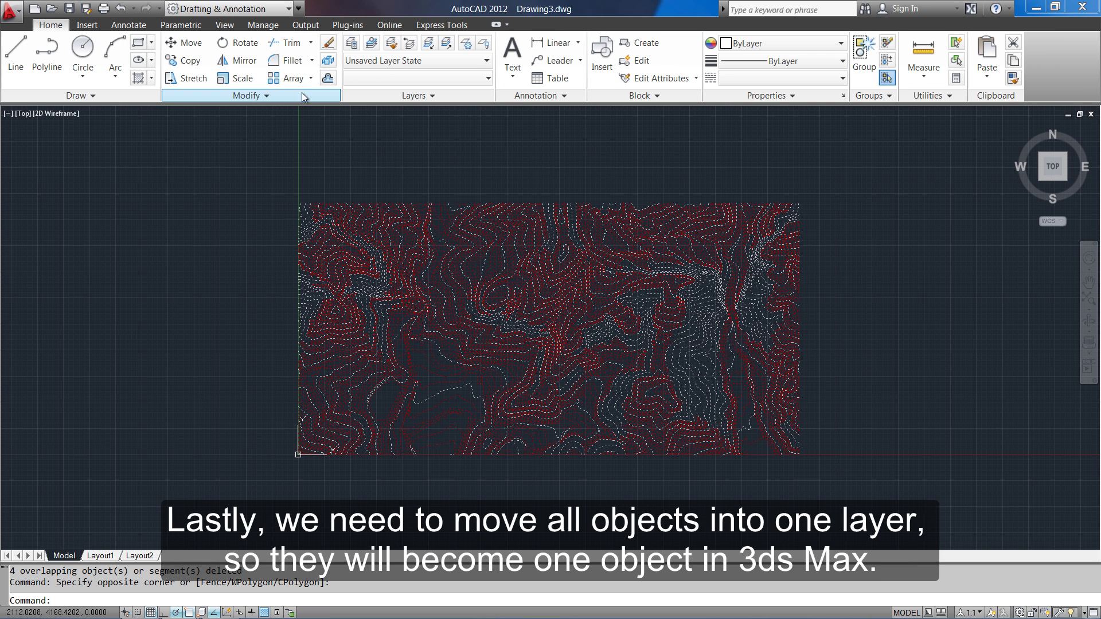
click(361, 86)
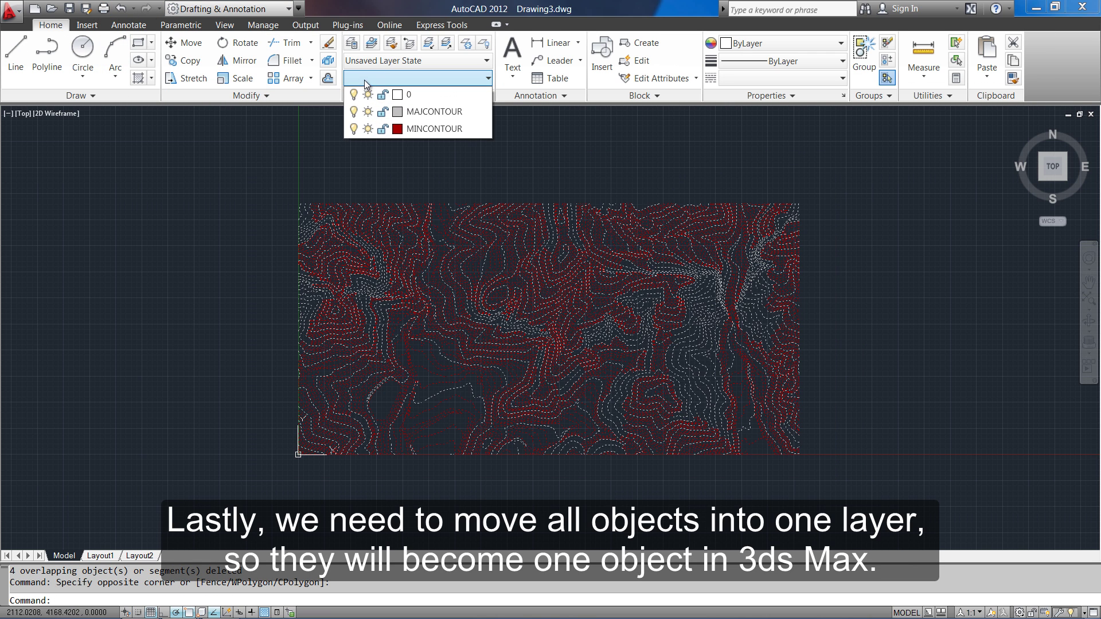
click(434, 129)
Step: Make the MINCONTOUR layer current and rename it 3d_MINCONTOUR
click(351, 42)
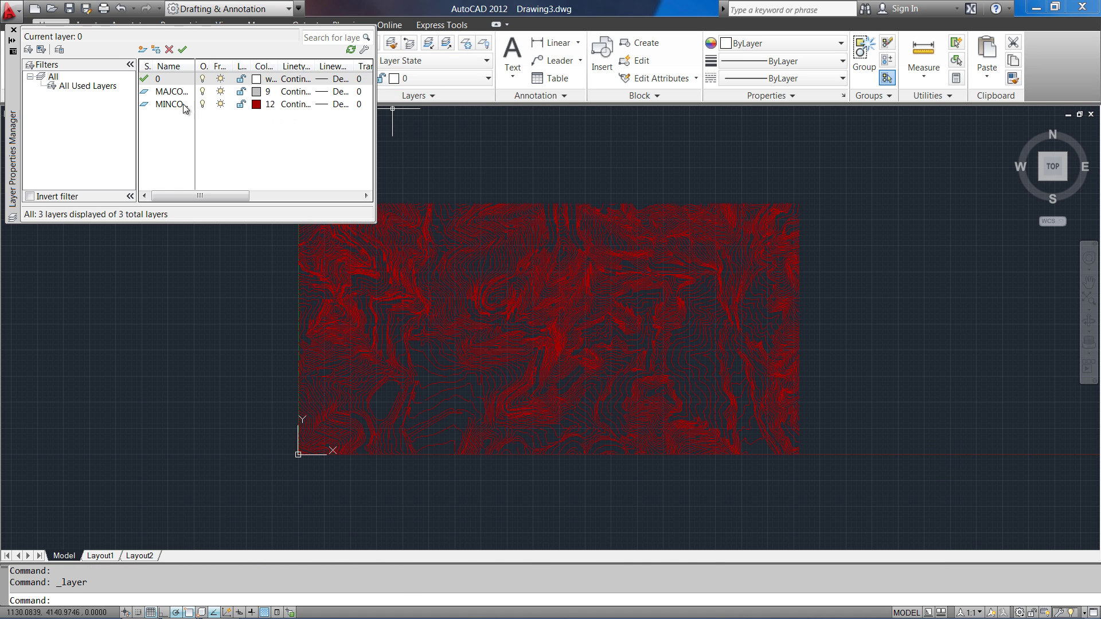
click(175, 106)
click(180, 106)
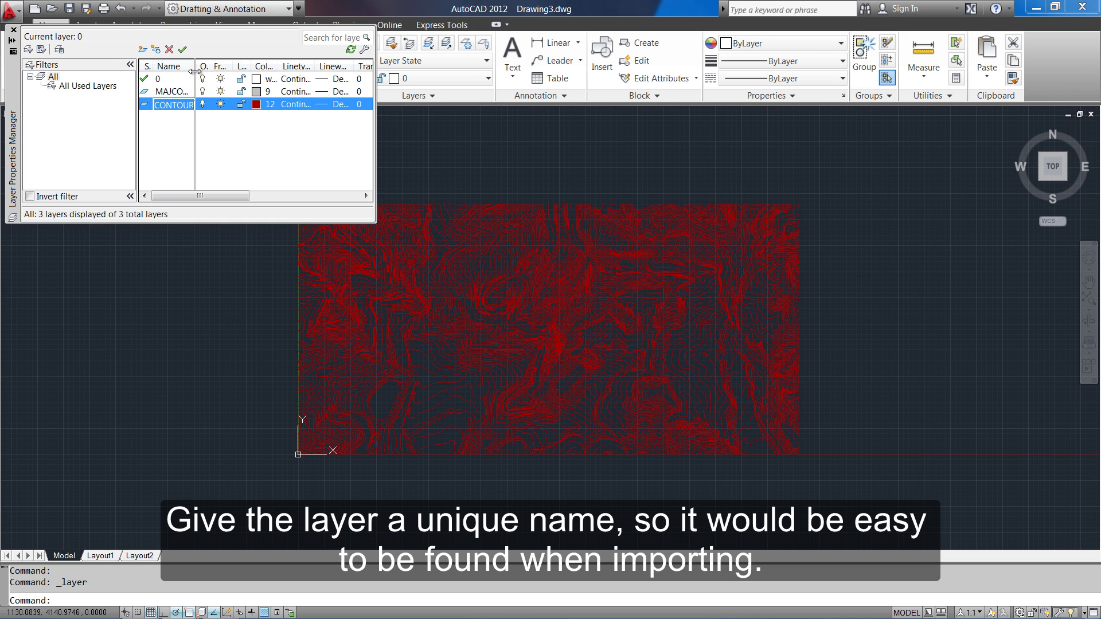
drag(196, 71, 239, 71)
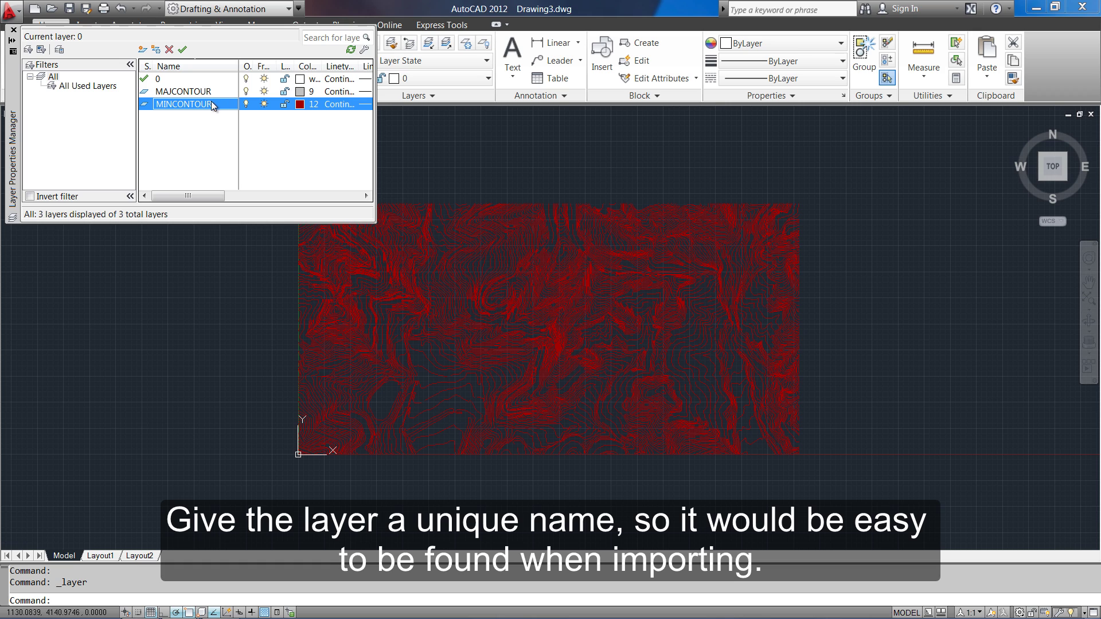
double_click(162, 109)
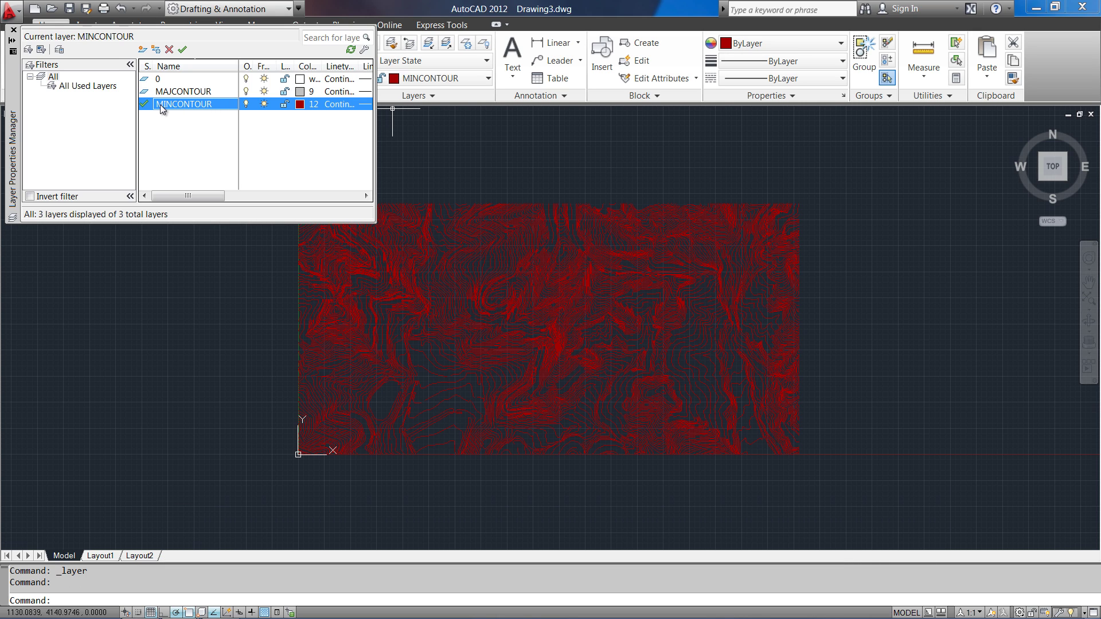
click(165, 108)
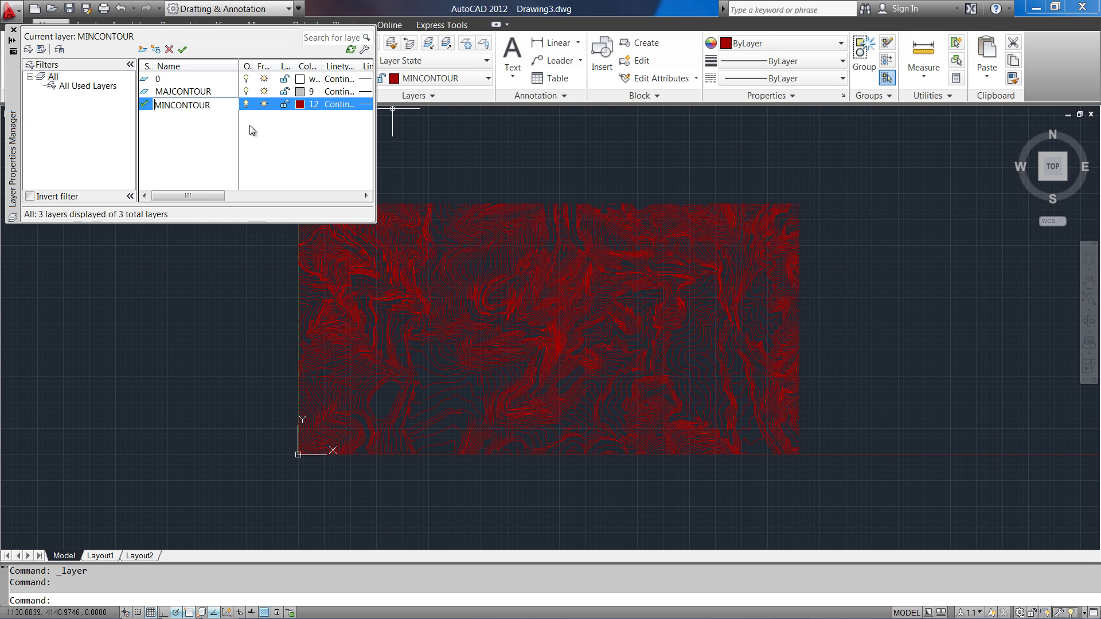
text(3d_)
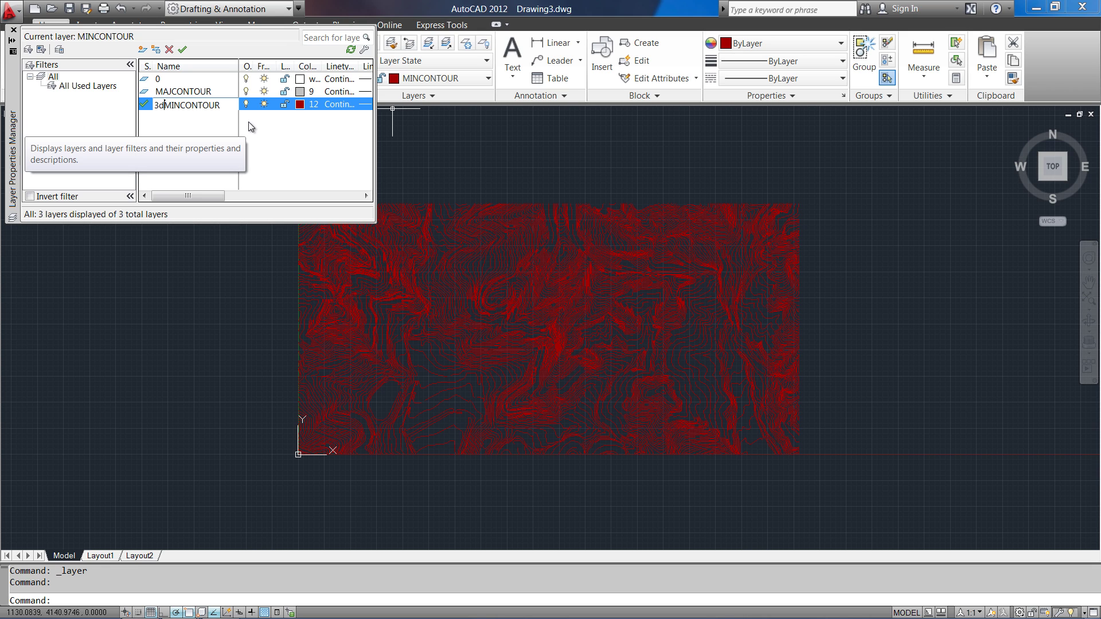
key(Return)
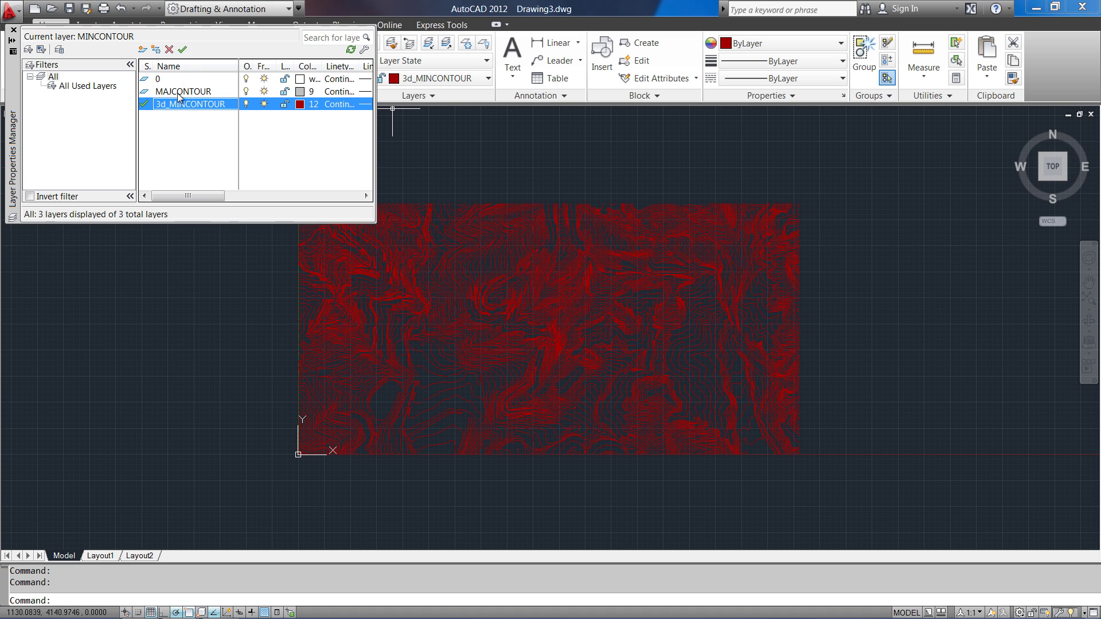
click(14, 30)
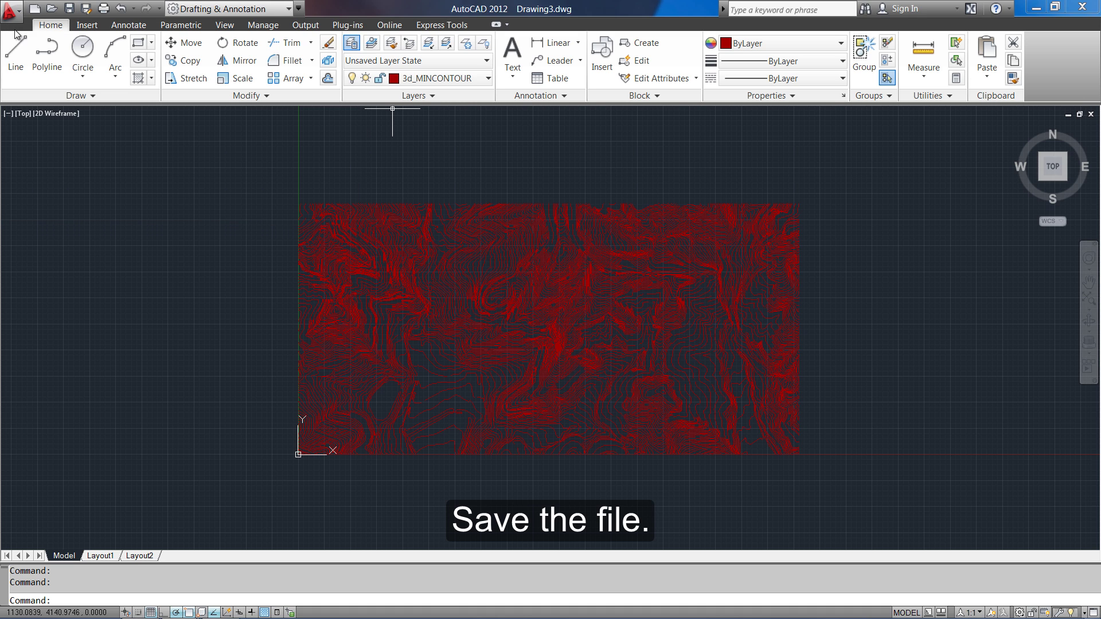
Step: Save the drawing as contours02 in the Topography folder, replacing the existing file
click(68, 10)
click(444, 235)
click(729, 426)
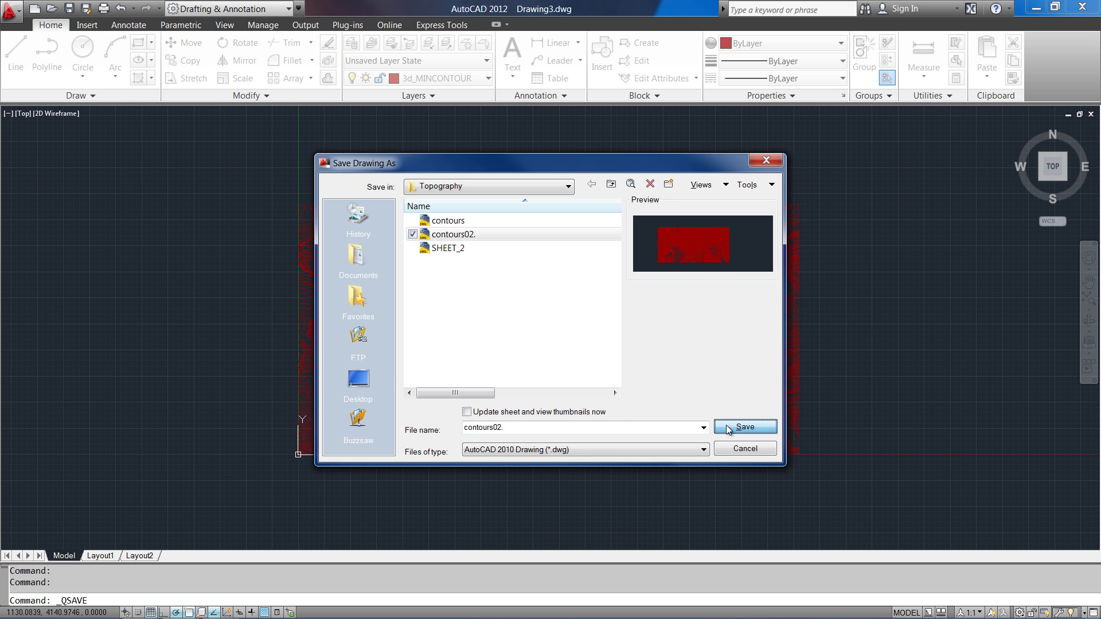
click(568, 356)
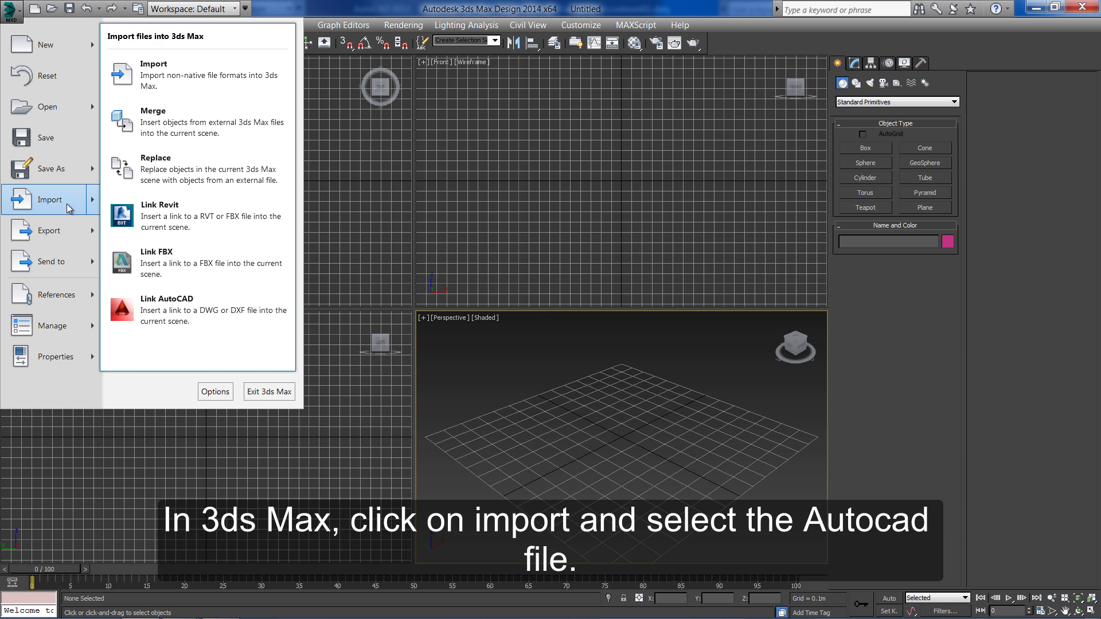
Step: Switch to 3ds Max and start importing the contours02 drawing from the Topography folder
click(66, 205)
click(124, 105)
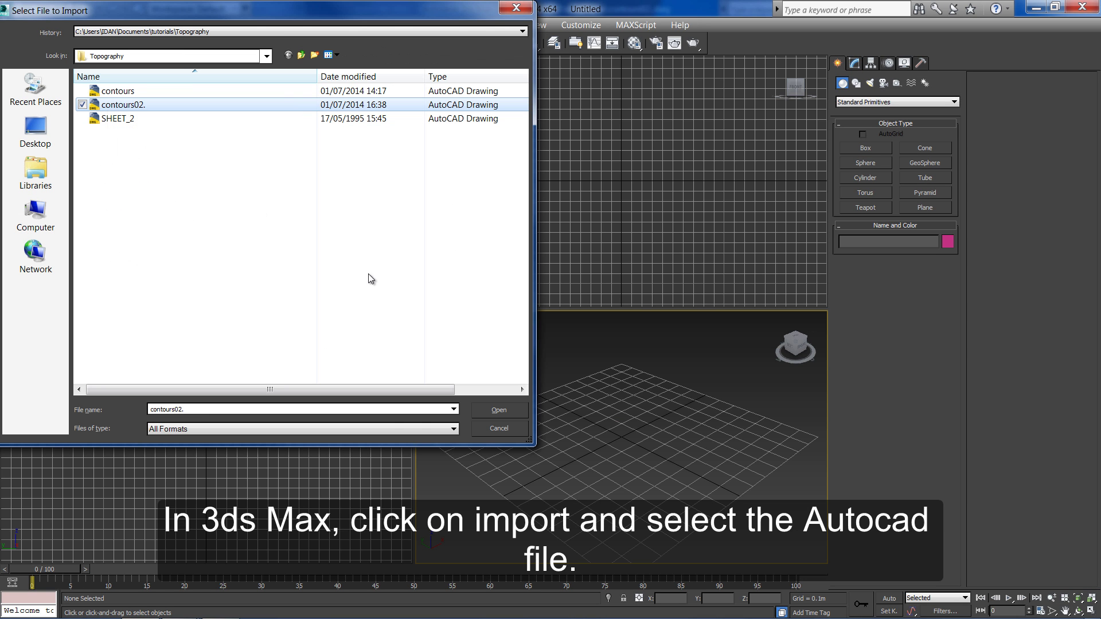
click(494, 410)
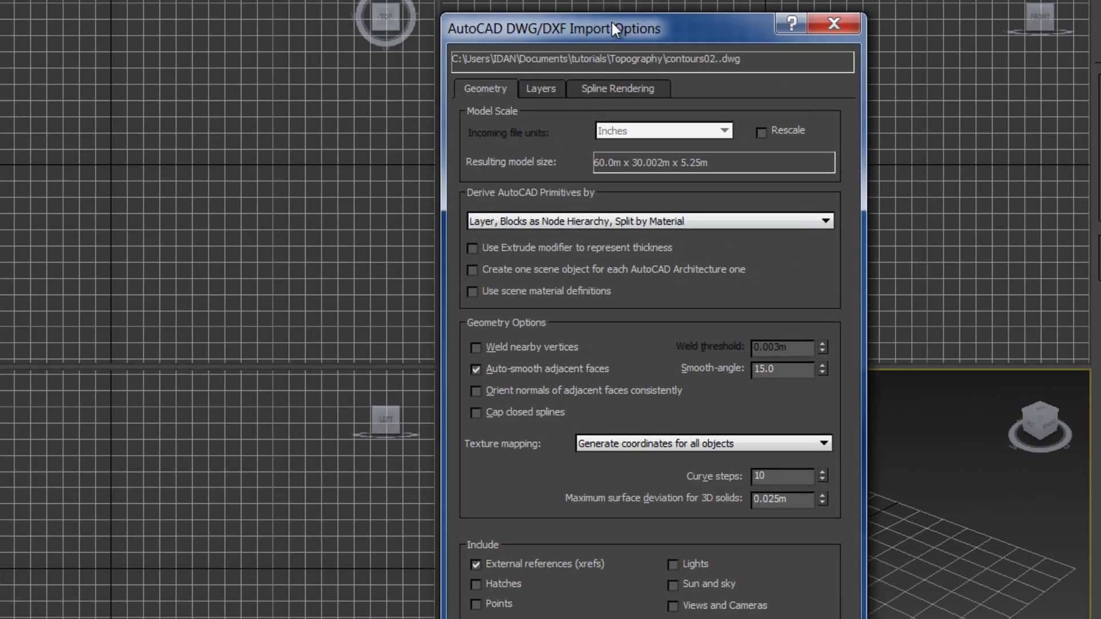
Step: Enable rescaling of the imported model and set the incoming file units to feet
drag(612, 23, 206, 0)
click(357, 107)
click(277, 125)
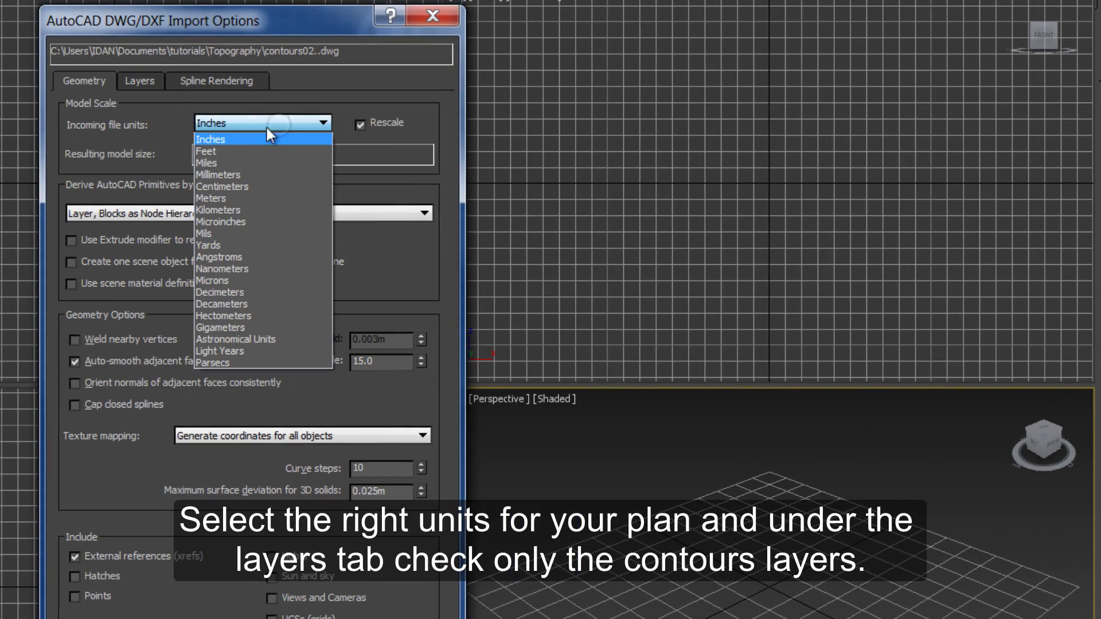
click(244, 149)
Step: Choose the layers from the list, keep only 3d_MINCONTOUR checked, and run the import
click(138, 83)
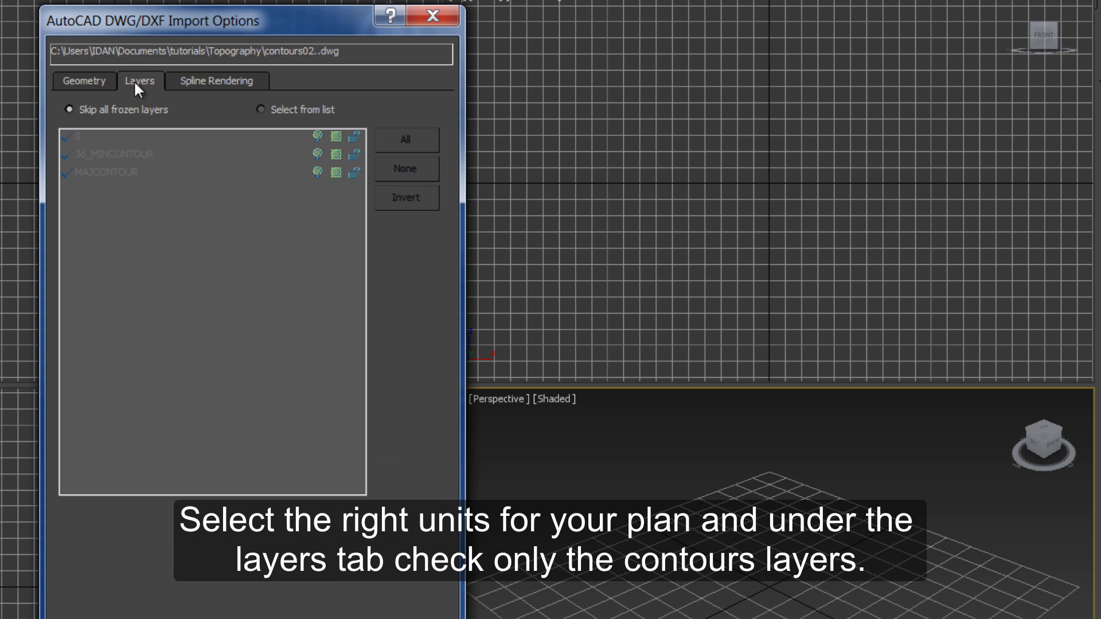
click(315, 109)
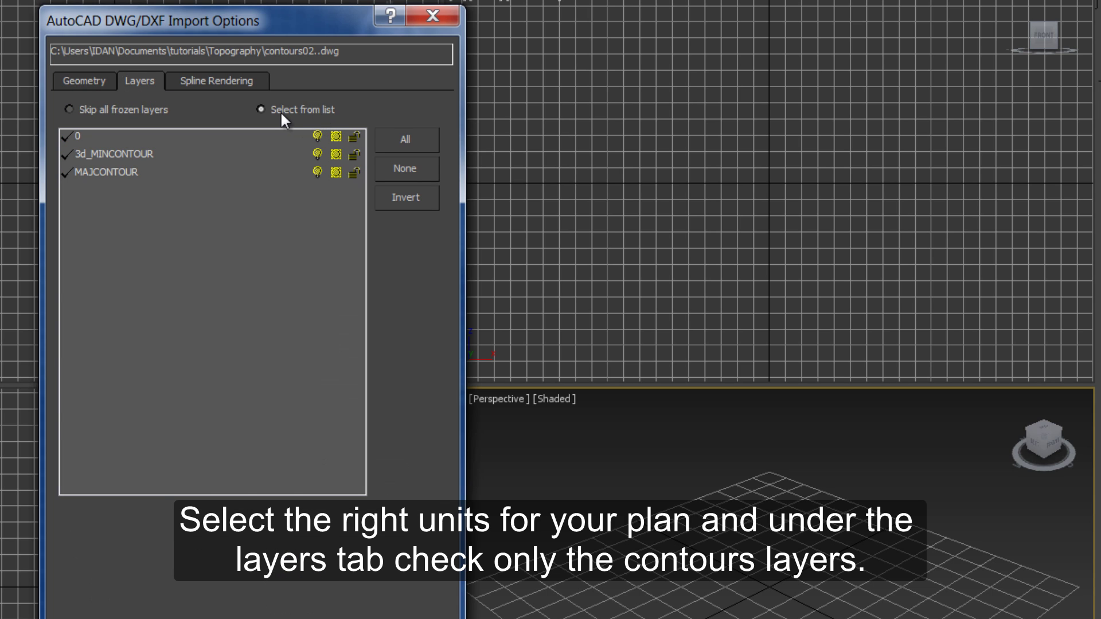
click(87, 154)
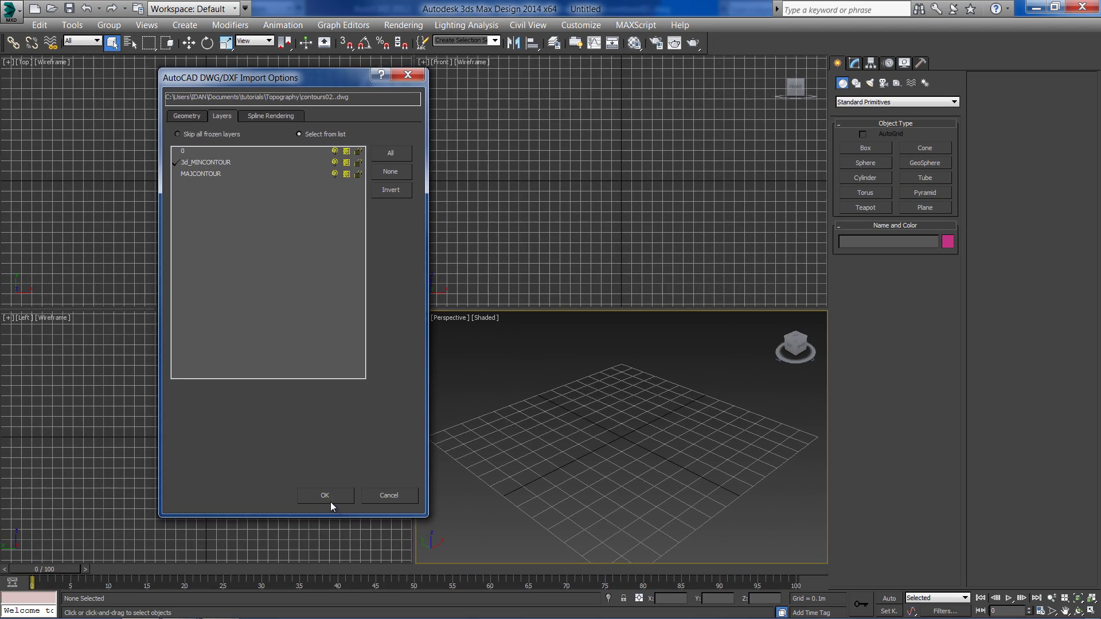
click(315, 580)
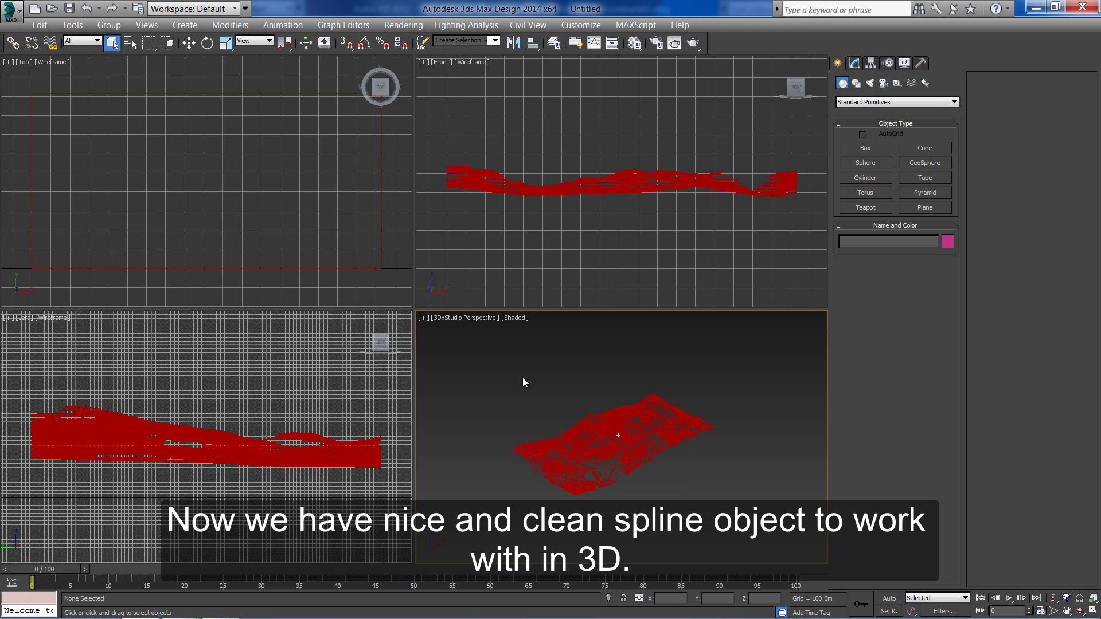
Step: Maximize the perspective view, select the imported contour splines, and create a Terrain compound object from them
key(alt+w)
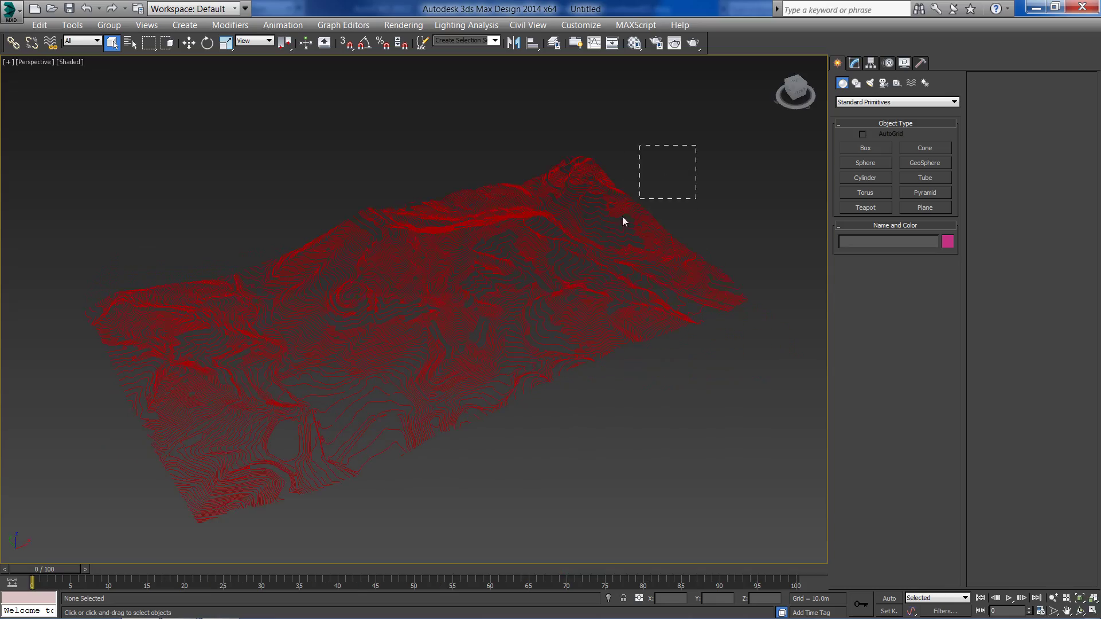
click(509, 317)
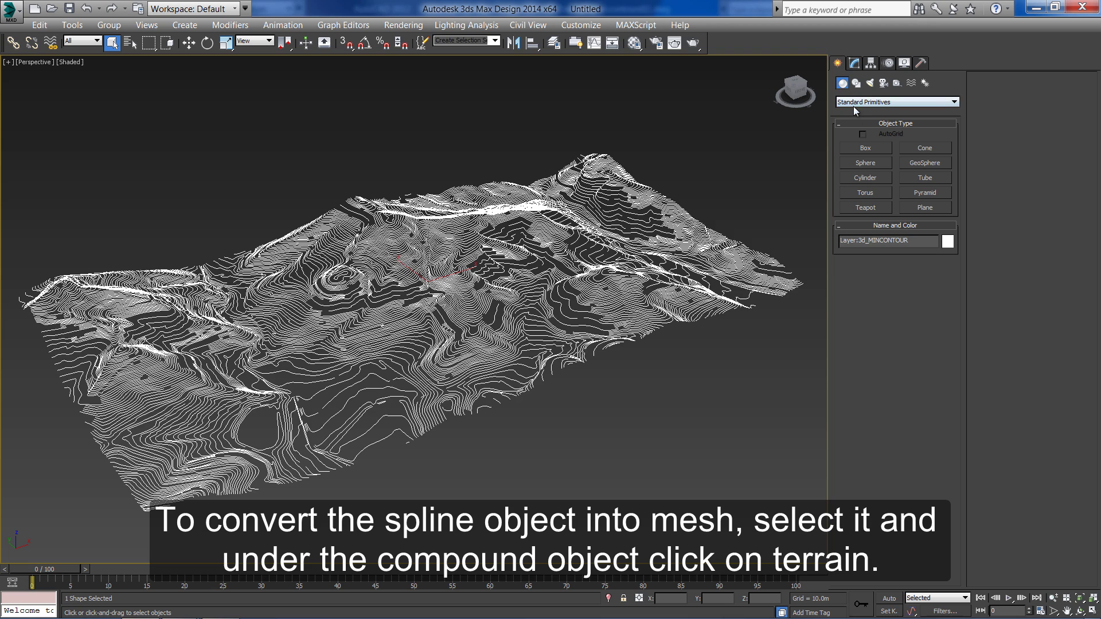
click(849, 103)
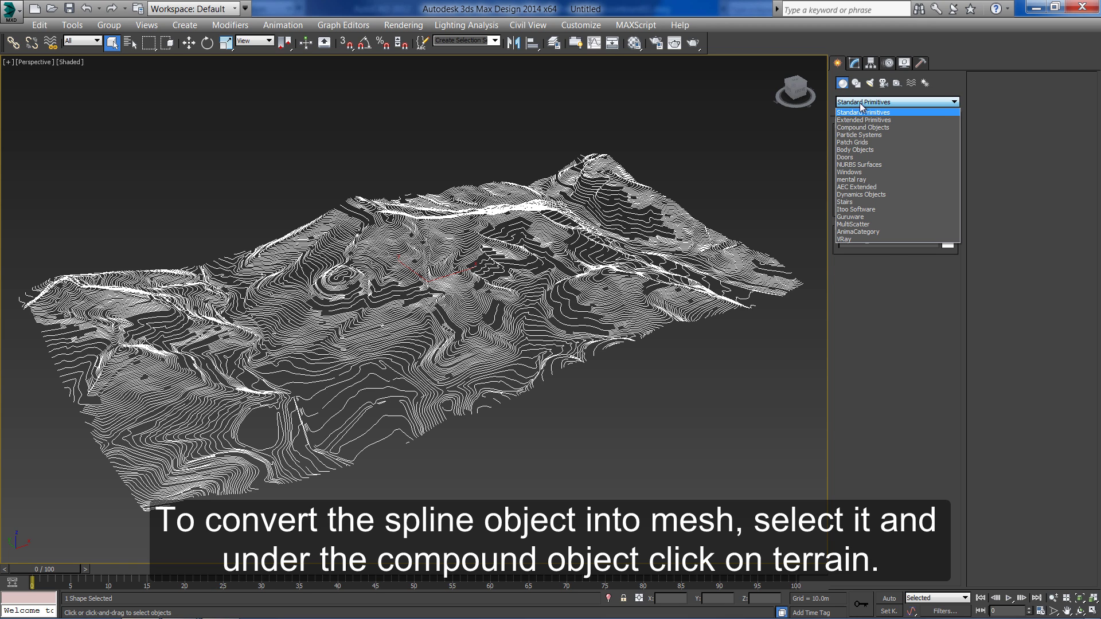
click(889, 128)
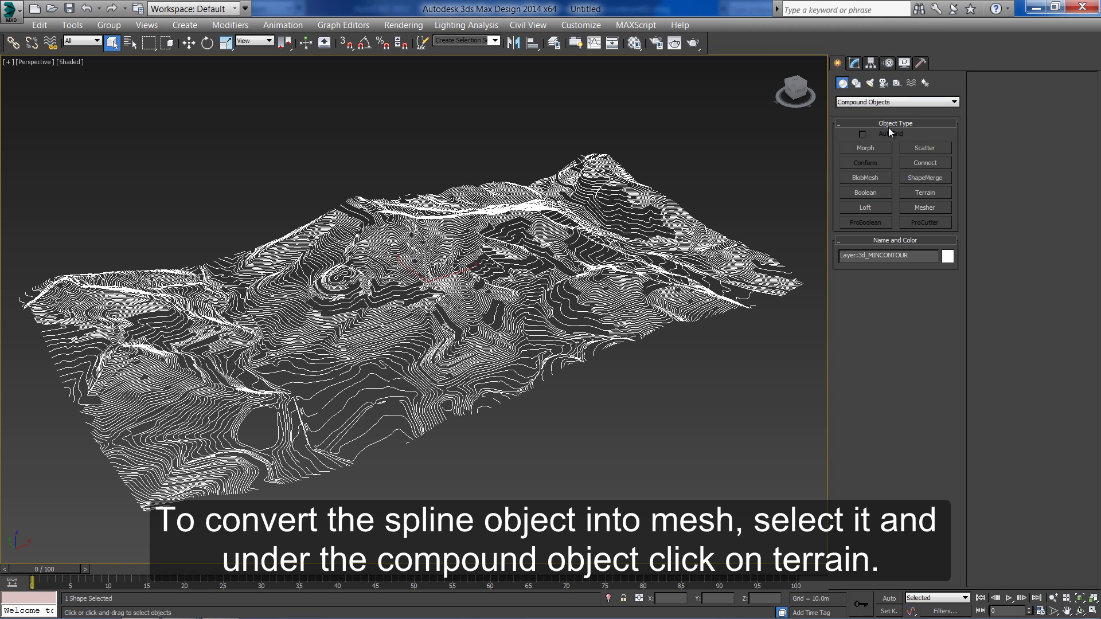
click(928, 196)
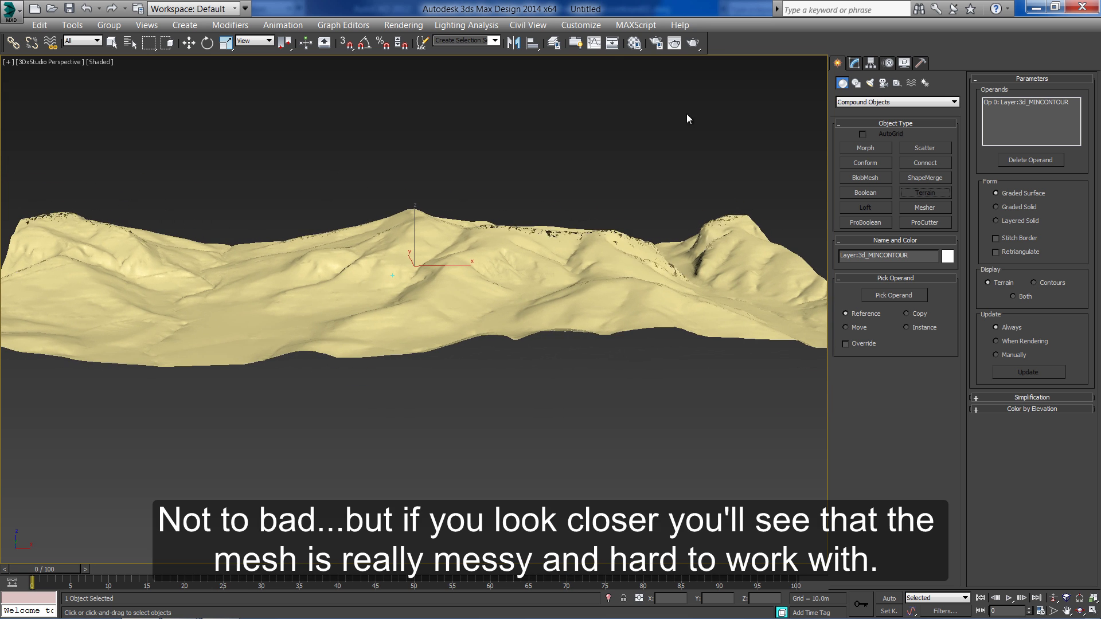
Step: Assign the green VRayMtl material (Material #2) to the terrain and close the Material Editor
click(634, 43)
click(601, 117)
click(506, 251)
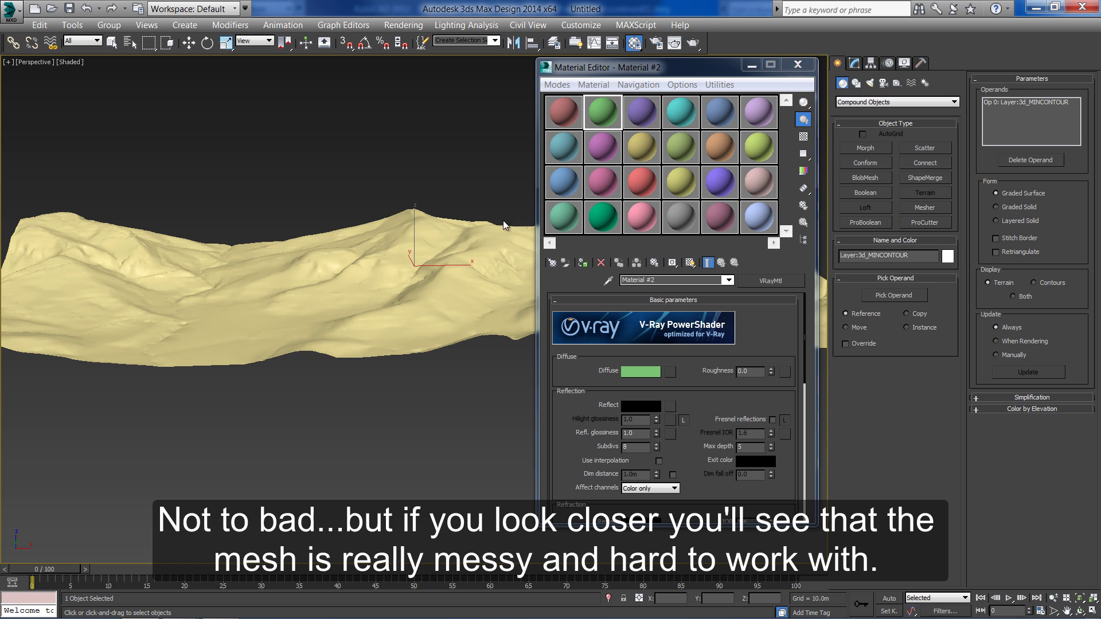
click(583, 264)
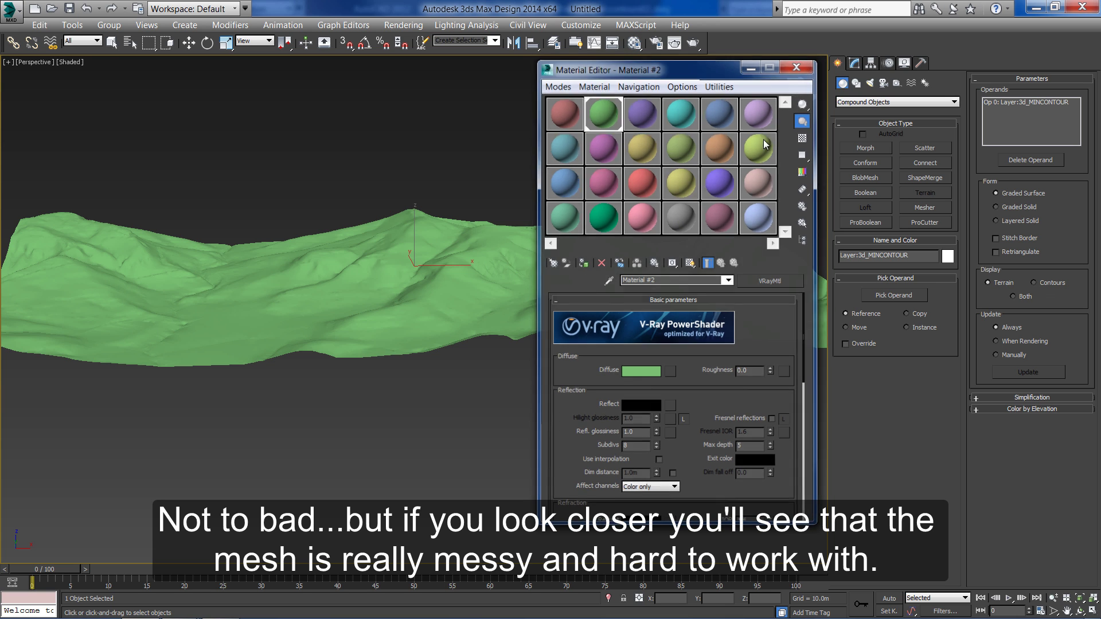
click(798, 65)
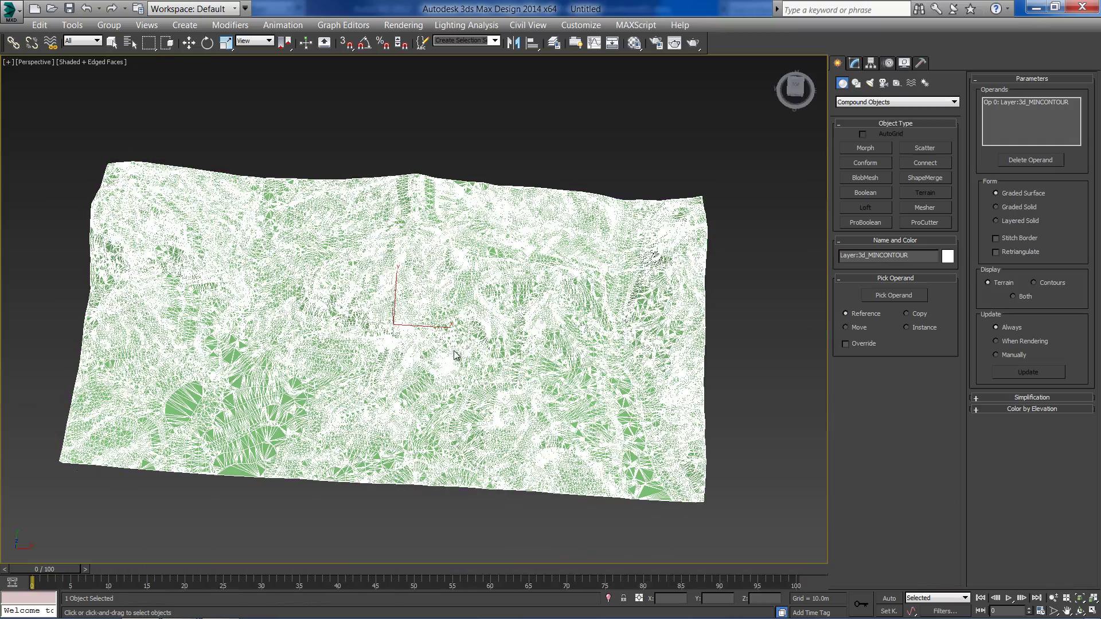
Step: Examine the terrain's mesh triangulation up close with its edged faces displayed
scroll(457, 356, up, 10)
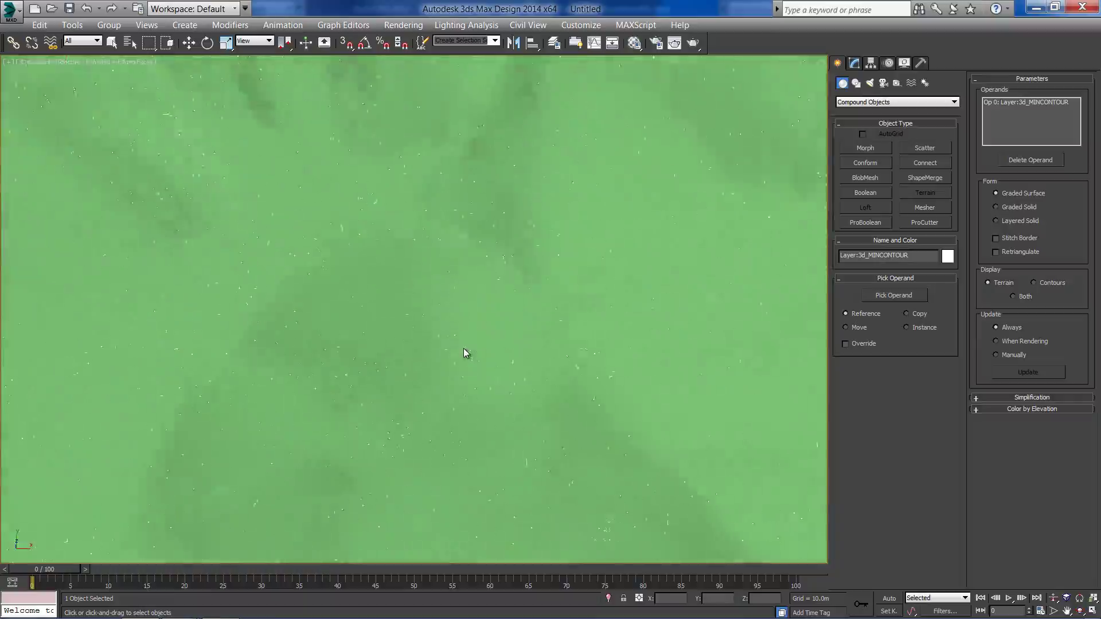
scroll(466, 352, up, 4)
alt+middle_drag(553, 325, 611, 280)
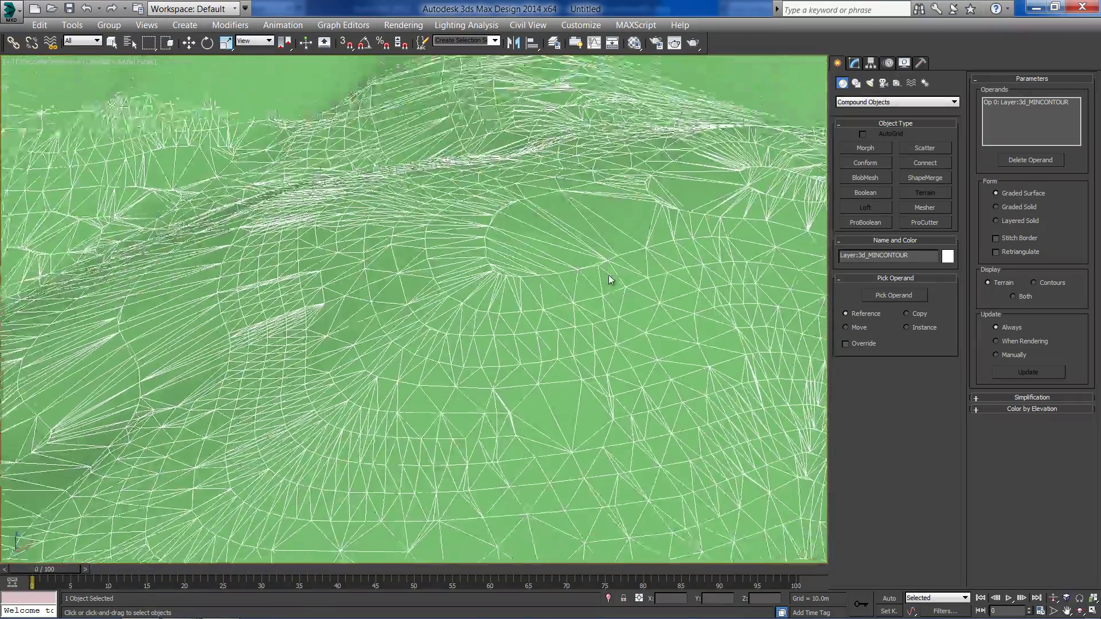
scroll(610, 279, down, 8)
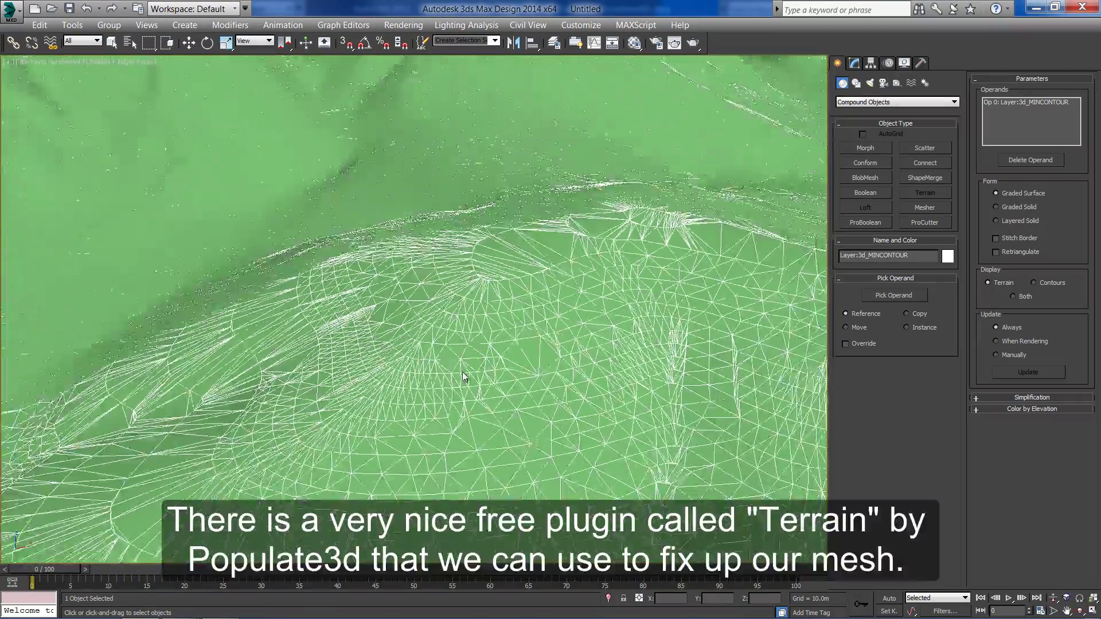
scroll(465, 377, down, 10)
scroll(497, 366, down, 3)
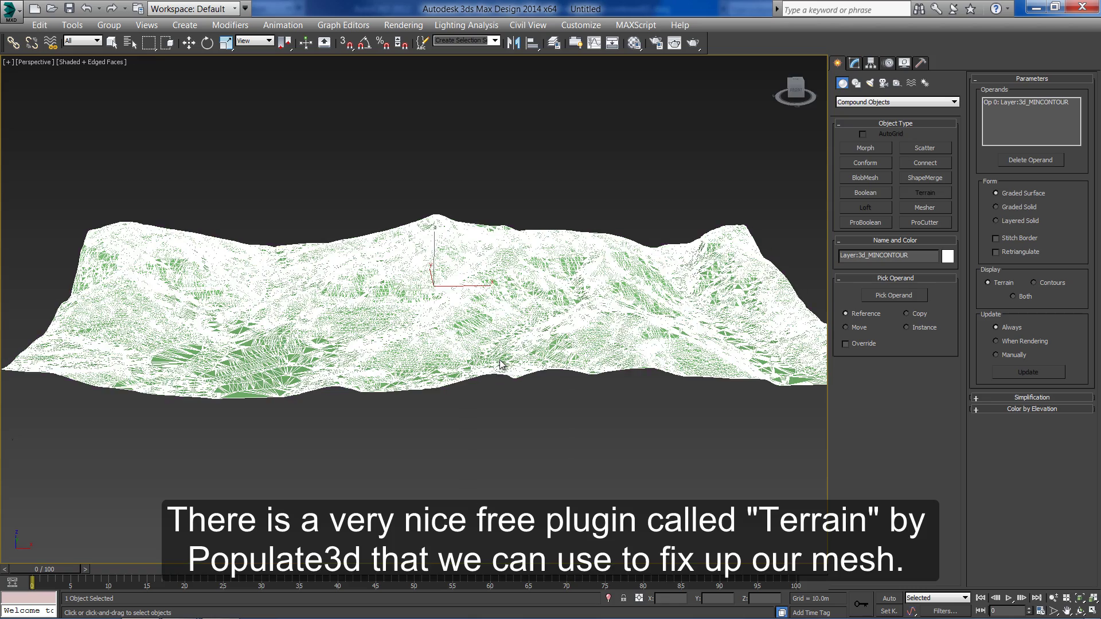
Step: Convert the terrain object to an Editable Poly
right_click(506, 323)
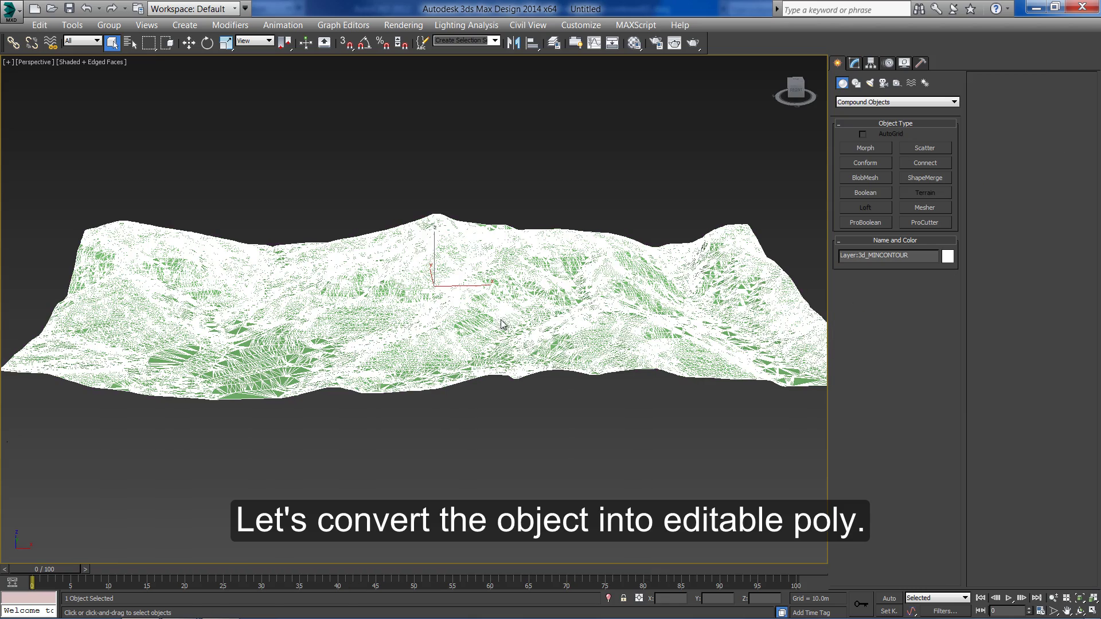
right_click(500, 324)
mouse_move(616, 453)
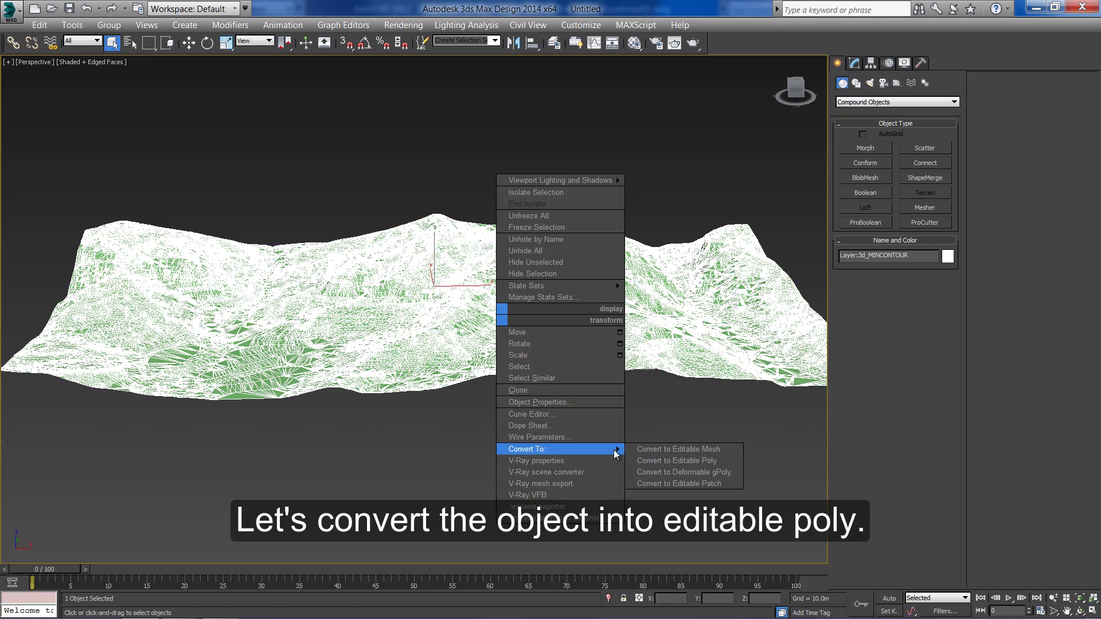
click(685, 461)
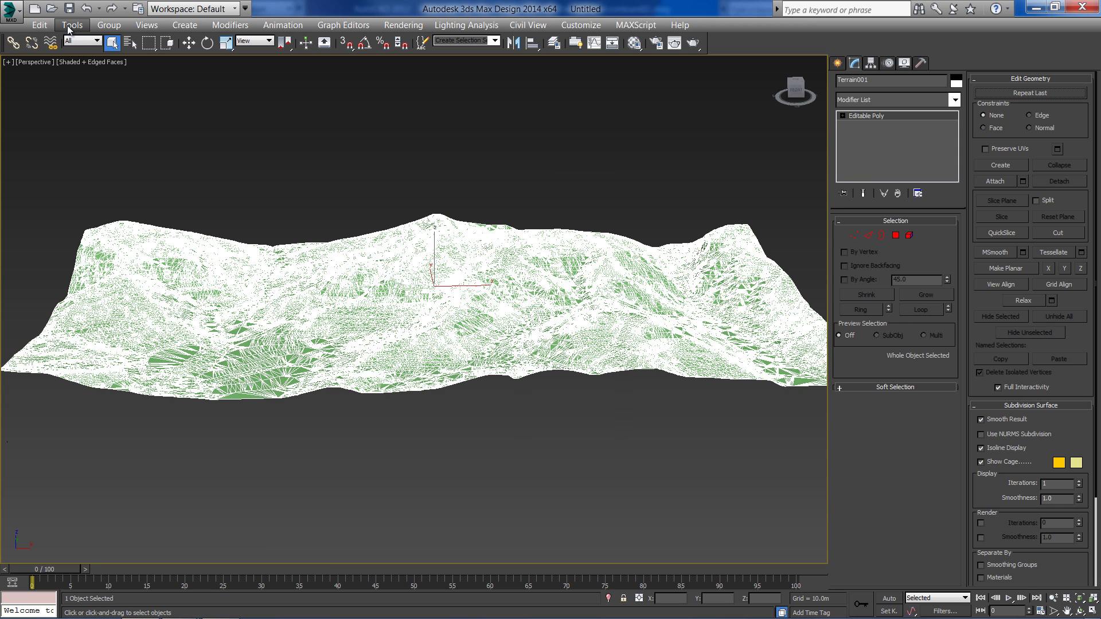
Step: Switch to the browser and find the free Populate-Terrain_Setup_v1.86.exe download on the Populate:Terrain page, then minimize the browser
drag(0, 286, 372, 63)
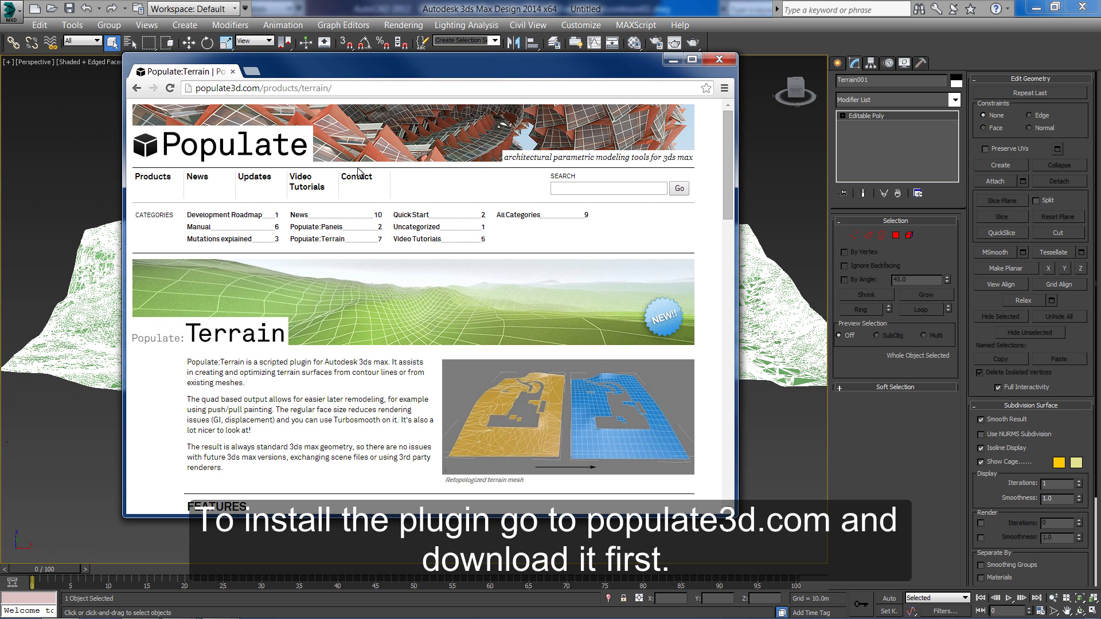
drag(724, 209, 721, 323)
scroll(720, 322, down, 8)
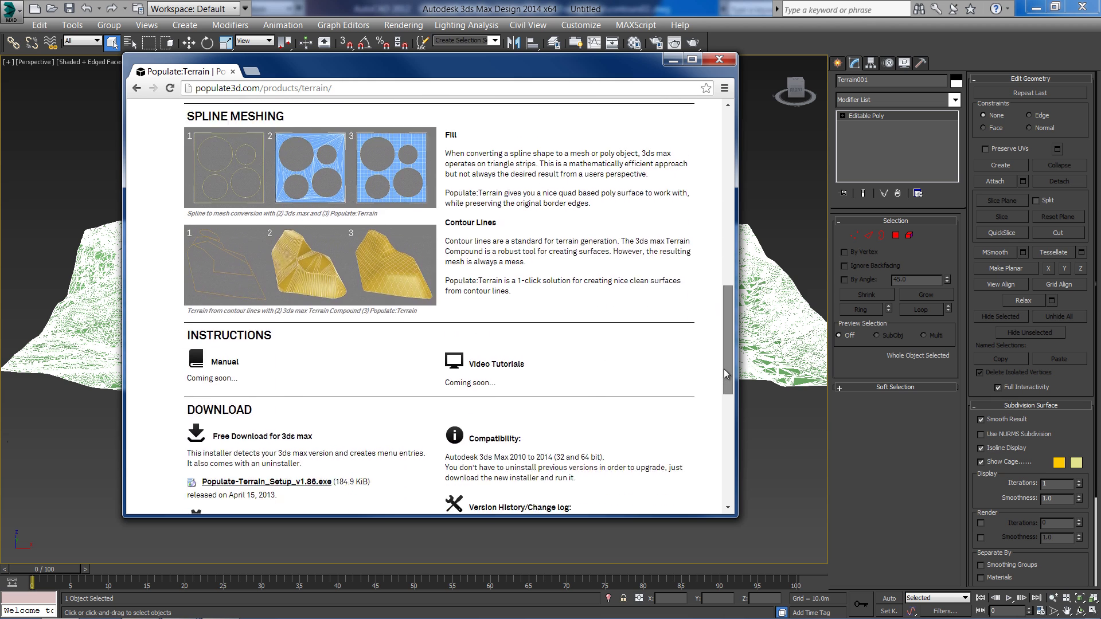
drag(719, 396, 715, 394)
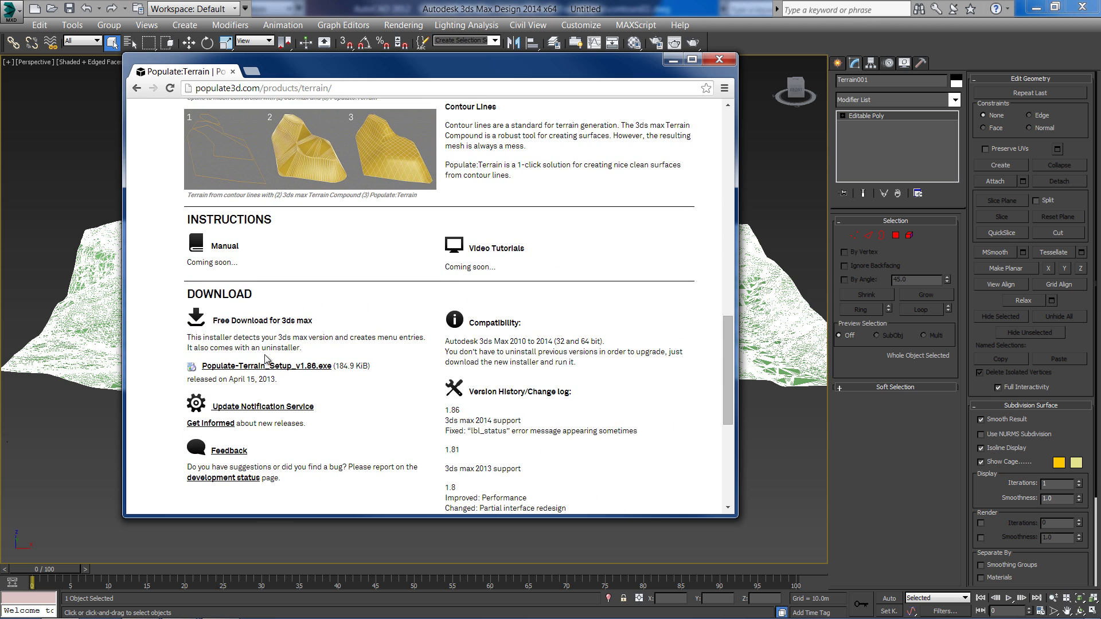
drag(241, 320, 333, 320)
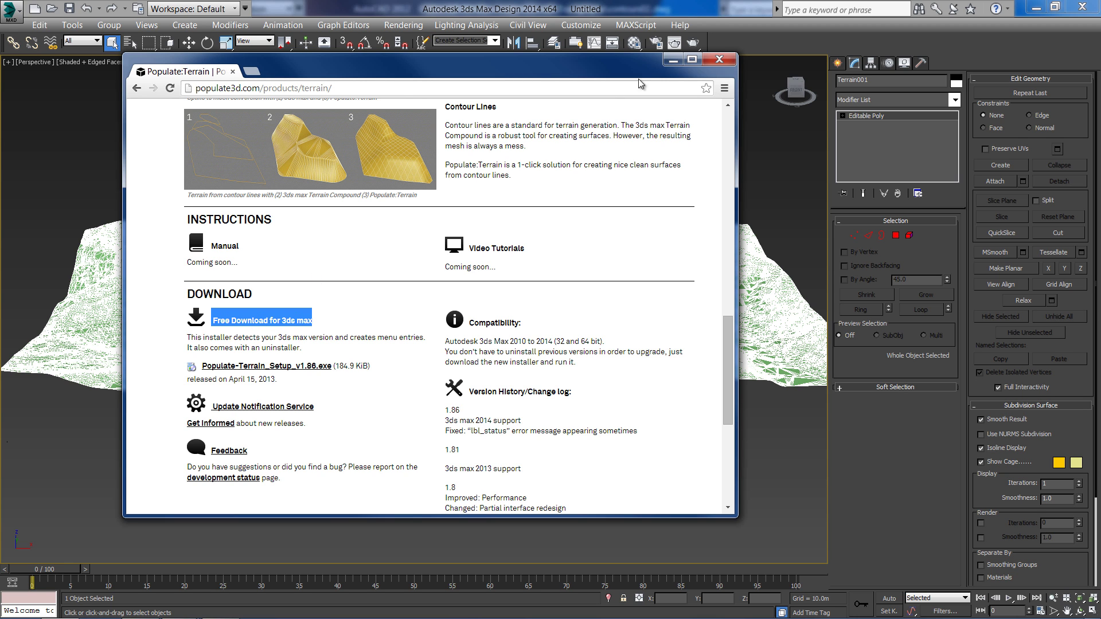
click(677, 62)
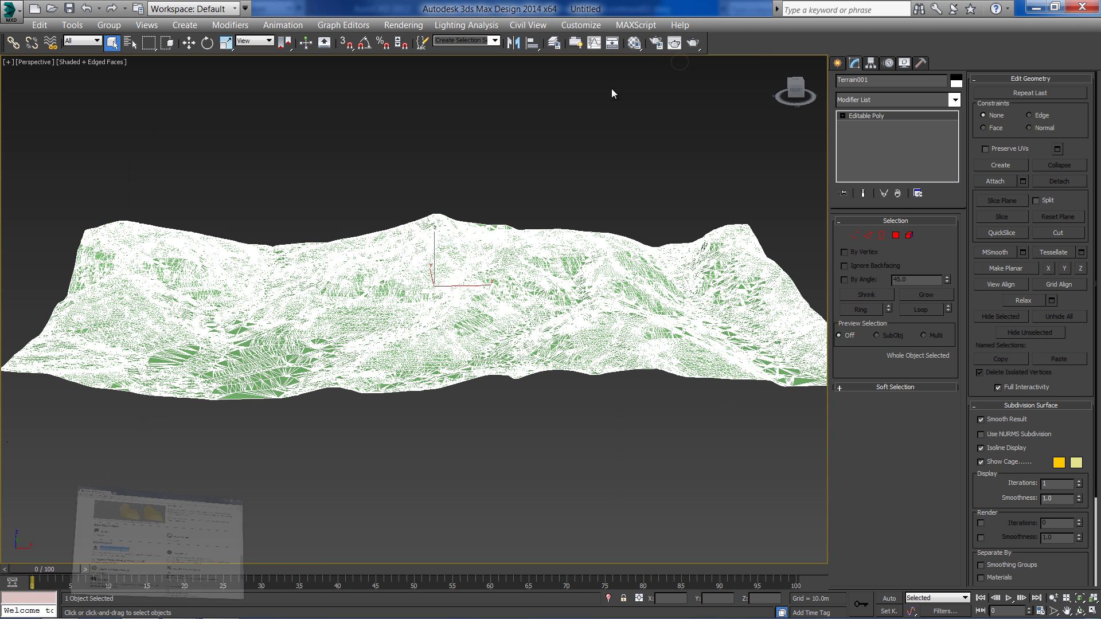
Step: Open the Populate:Terrain tool for the selected terrain and move its window clear of the mesh
click(72, 25)
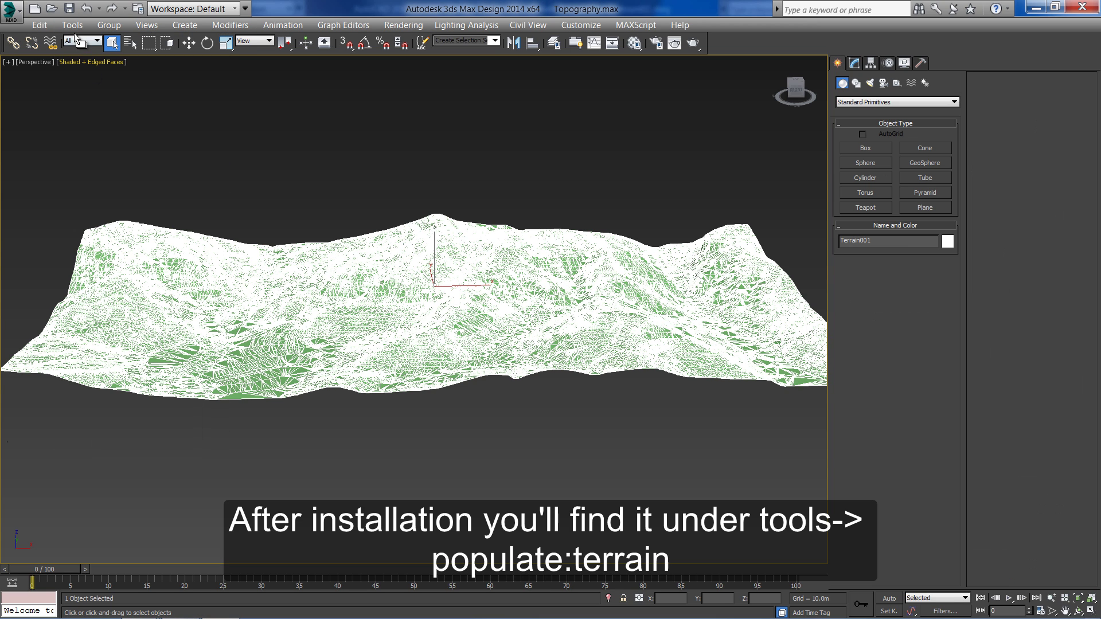
click(72, 25)
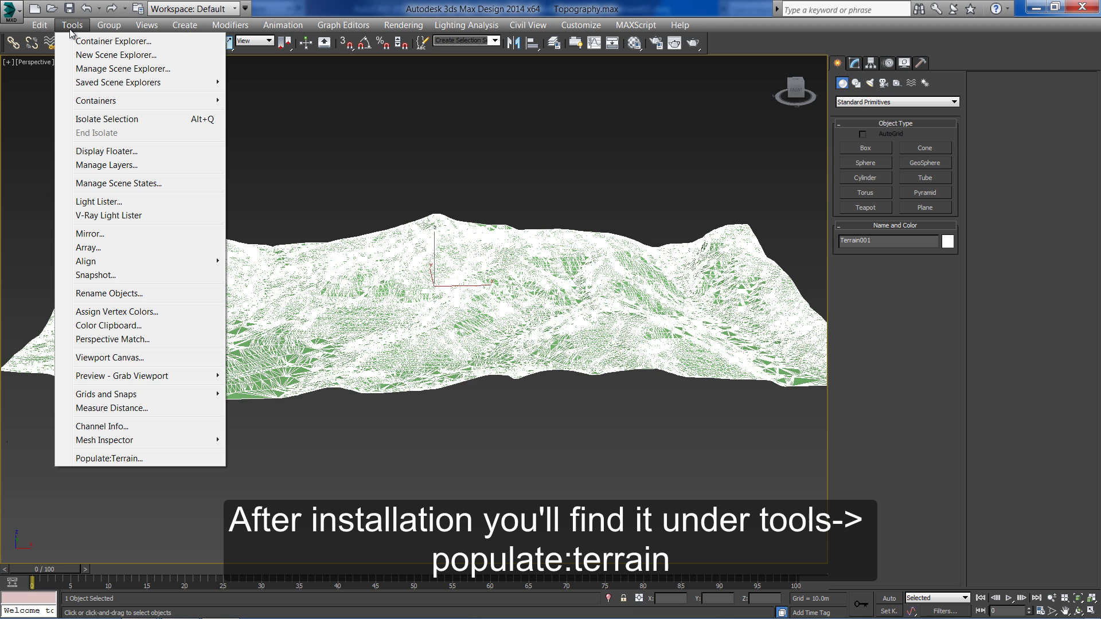
click(129, 459)
drag(476, 167, 69, 204)
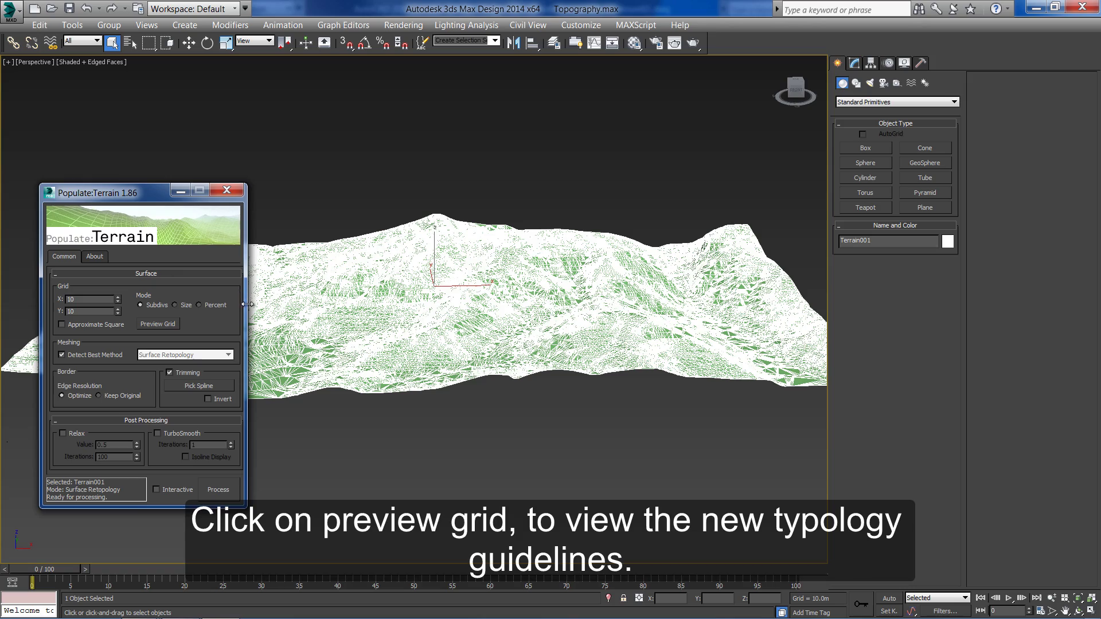
Step: Preview the retopology grid over the terrain and frame it in the top view with edged faces hidden
click(161, 325)
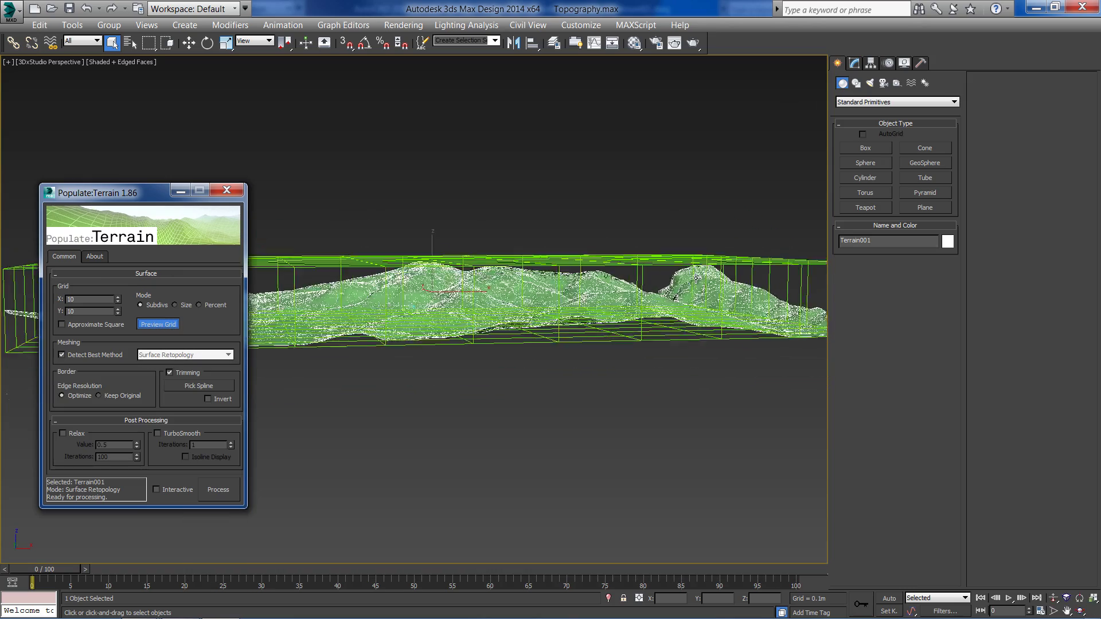
alt+middle_drag(694, 285, 342, 320)
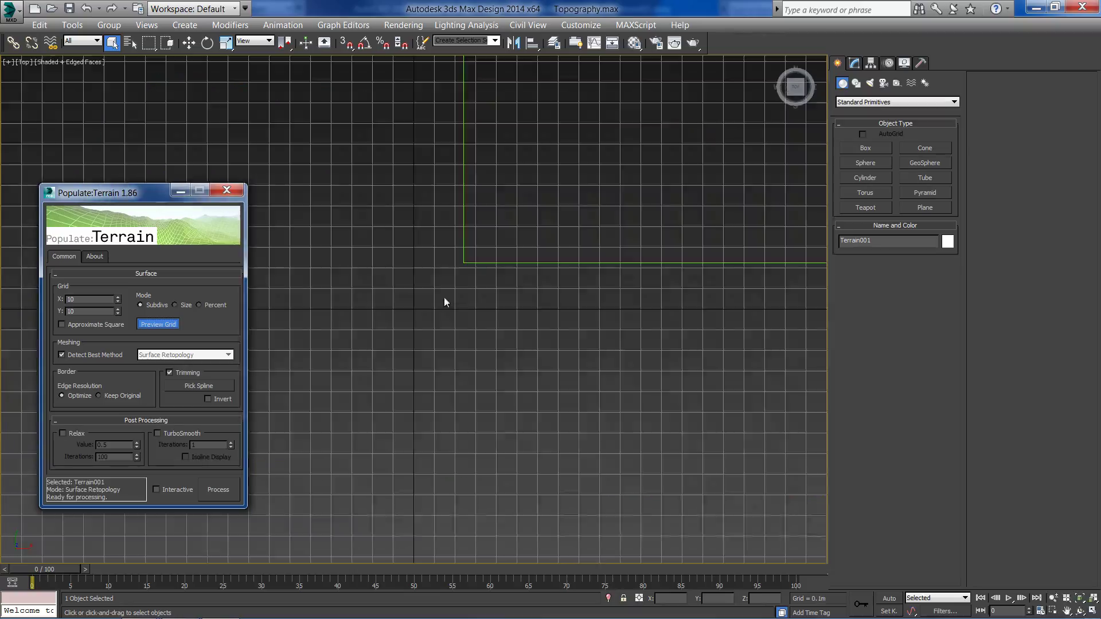
key(t)
key(z)
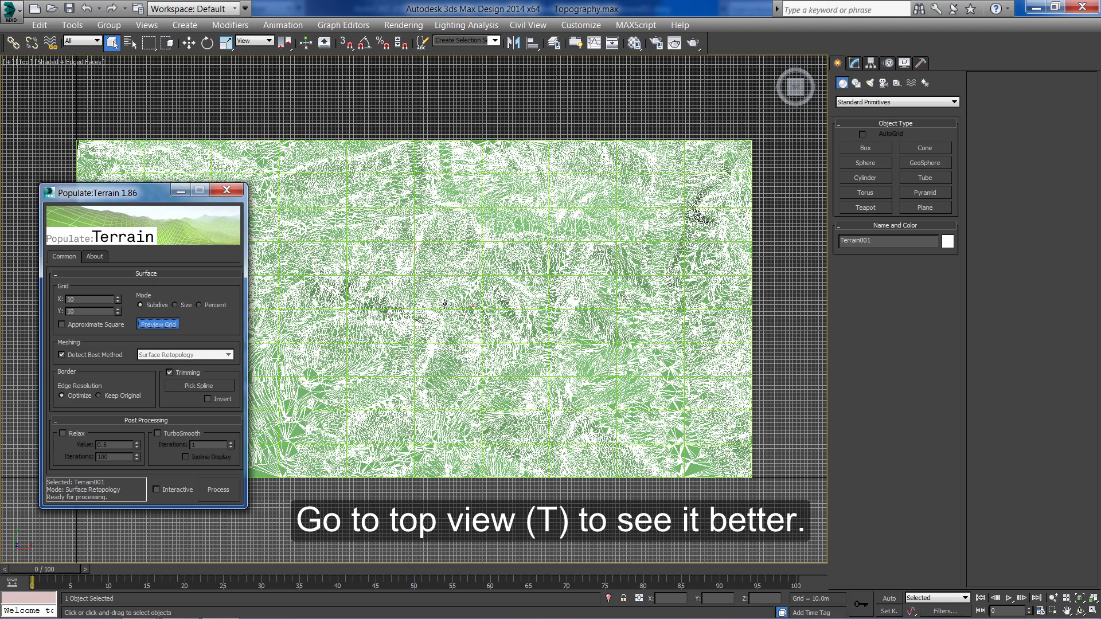
key(F4)
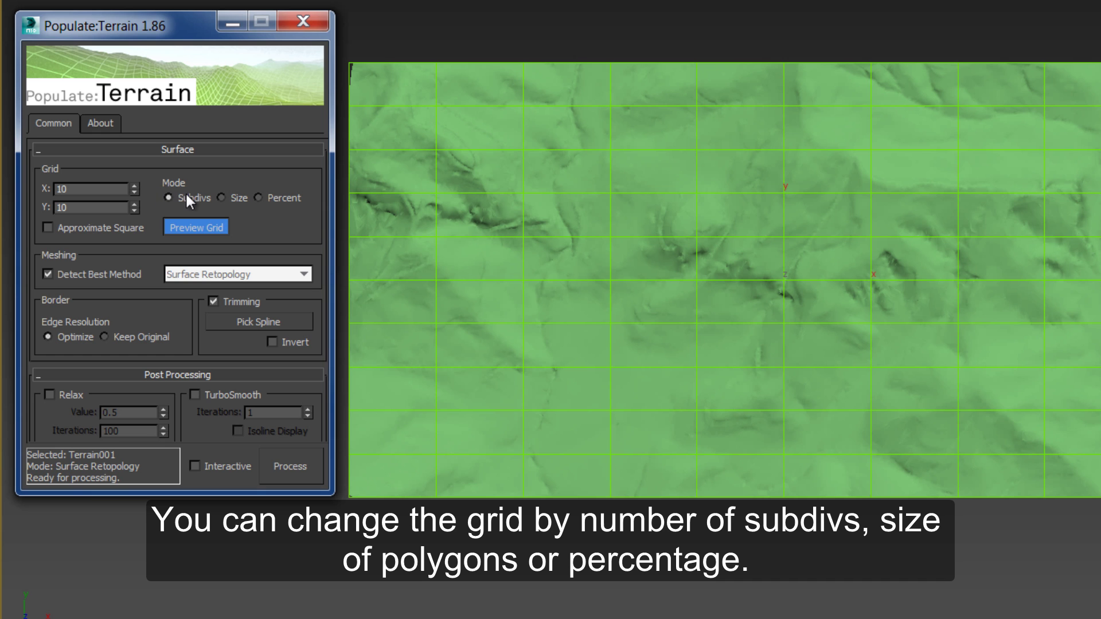
Step: Set the grid subdivisions to 73 in X and 24 in Y, and enable Approximate Square
mouse_move(133, 185)
mouse_down()
mouse_move(139, 113)
mouse_move(140, 204)
mouse_up()
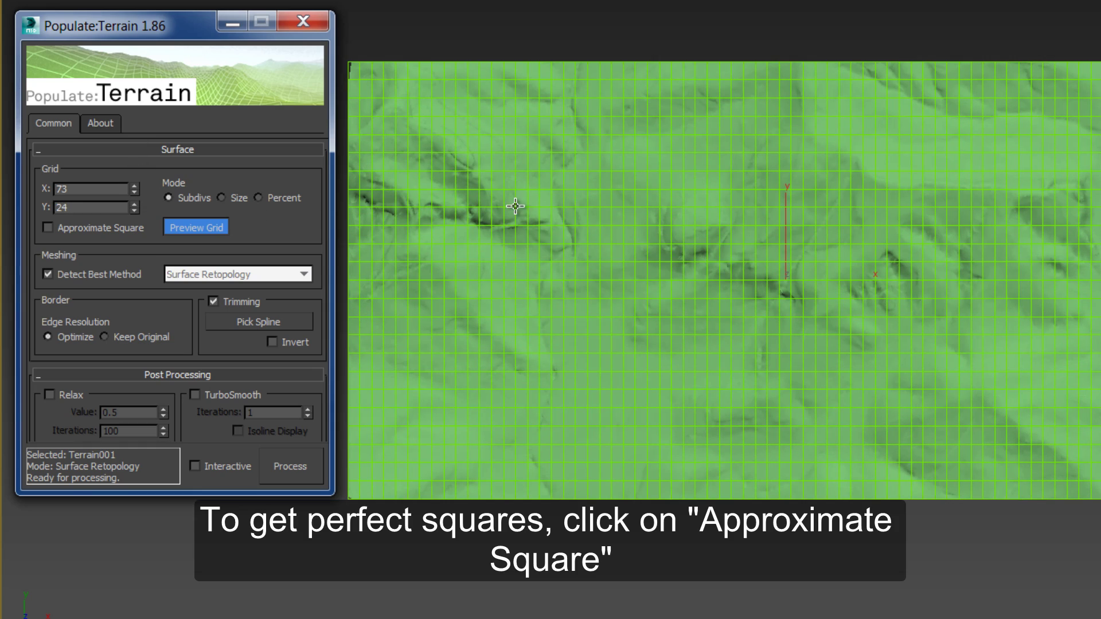
click(91, 228)
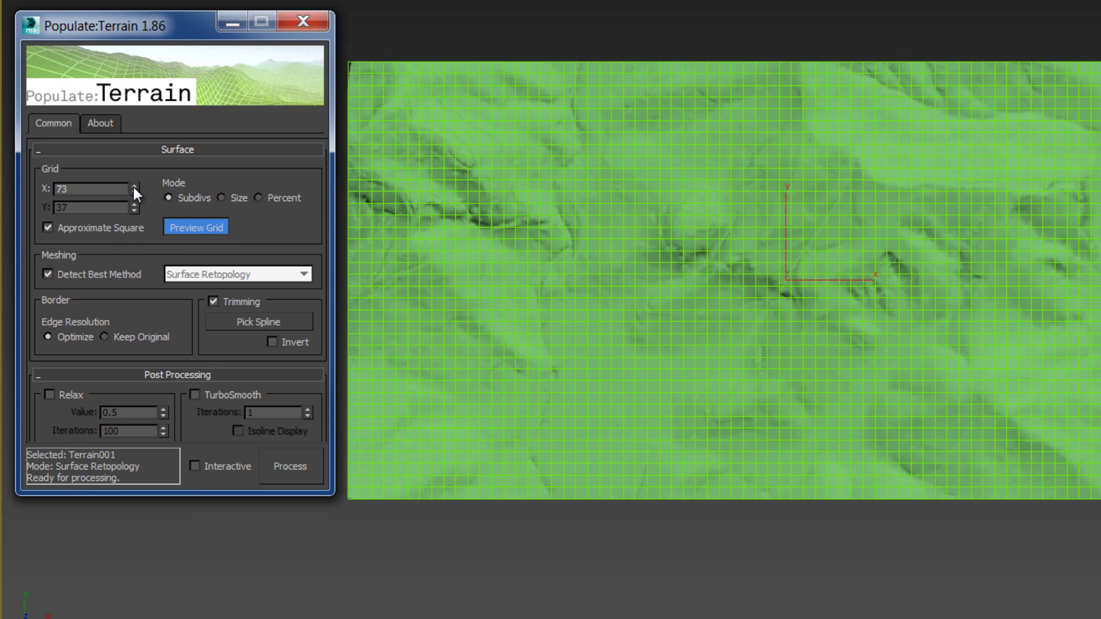
Step: Change the grid mode to Size and set the polygon size in X to 20 m
click(236, 196)
click(283, 199)
click(244, 198)
drag(106, 191, 37, 192)
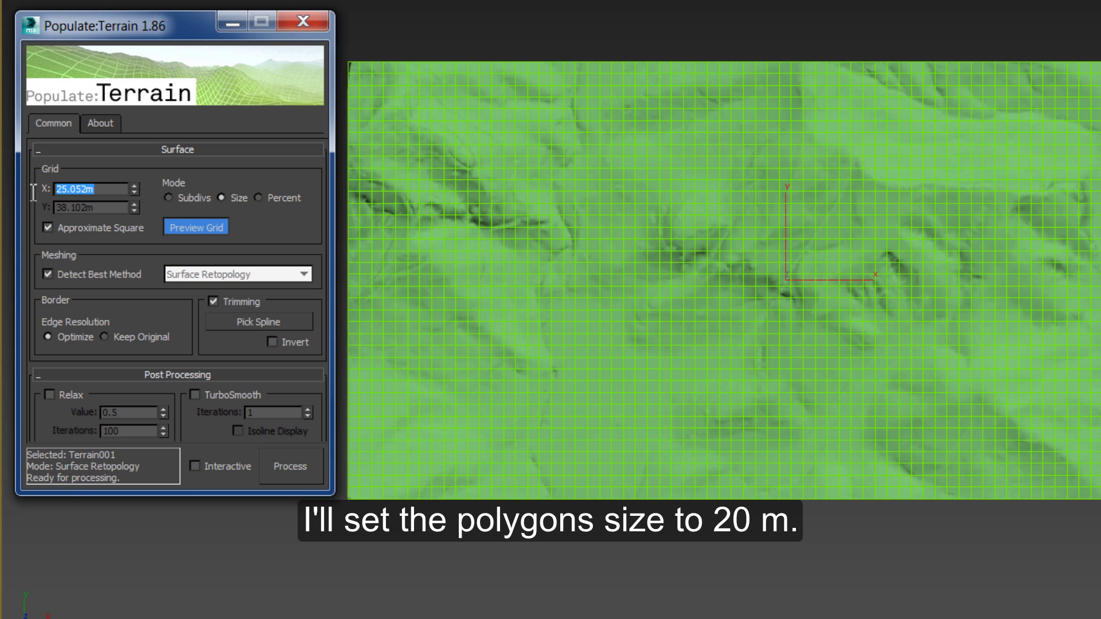
text(20)
key(Return)
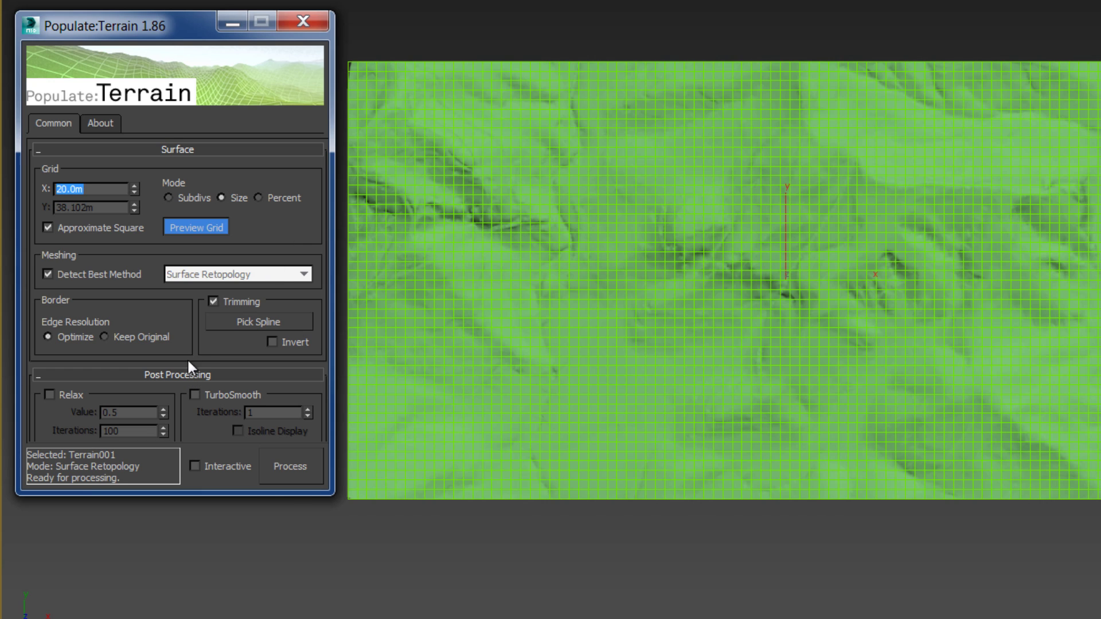
Step: Process the terrain with the current Populate:Terrain settings and close the plugin window
drag(187, 361, 190, 285)
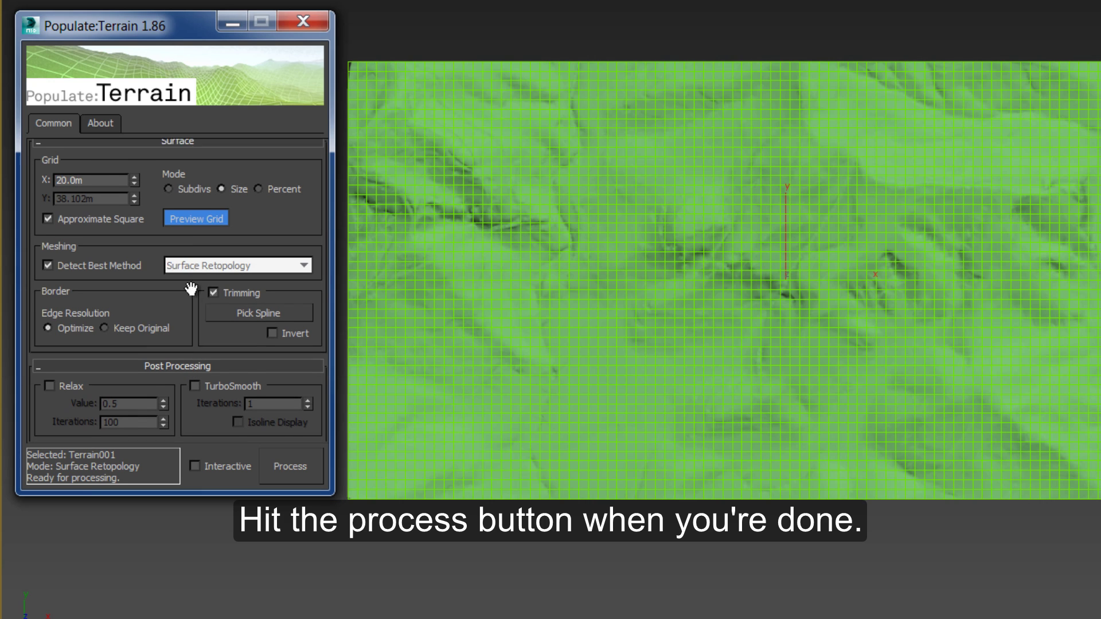
click(299, 463)
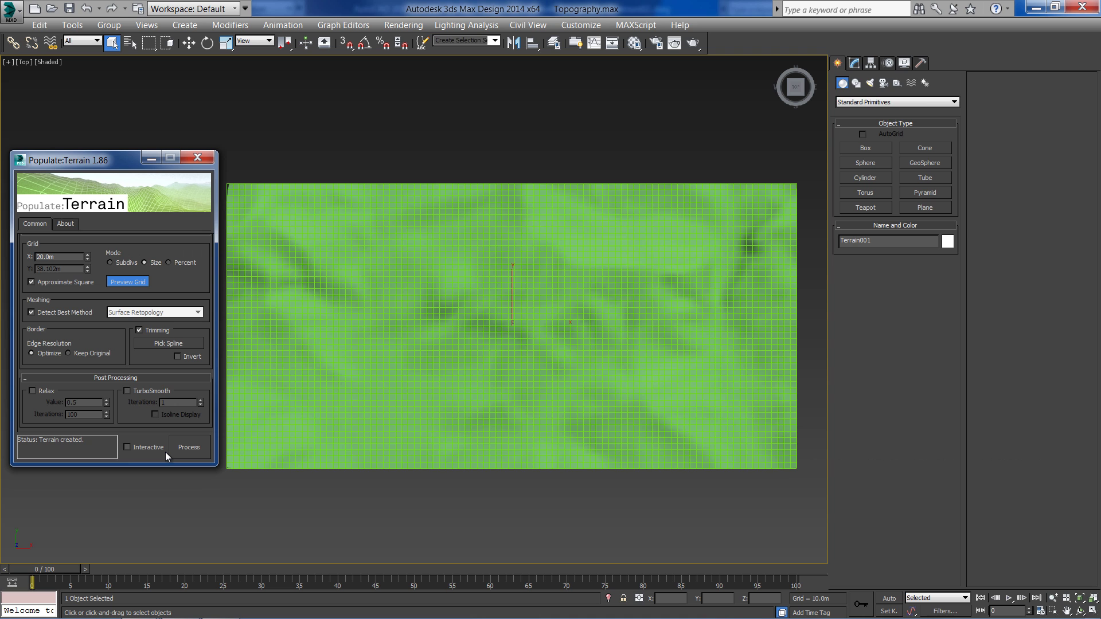
click(199, 158)
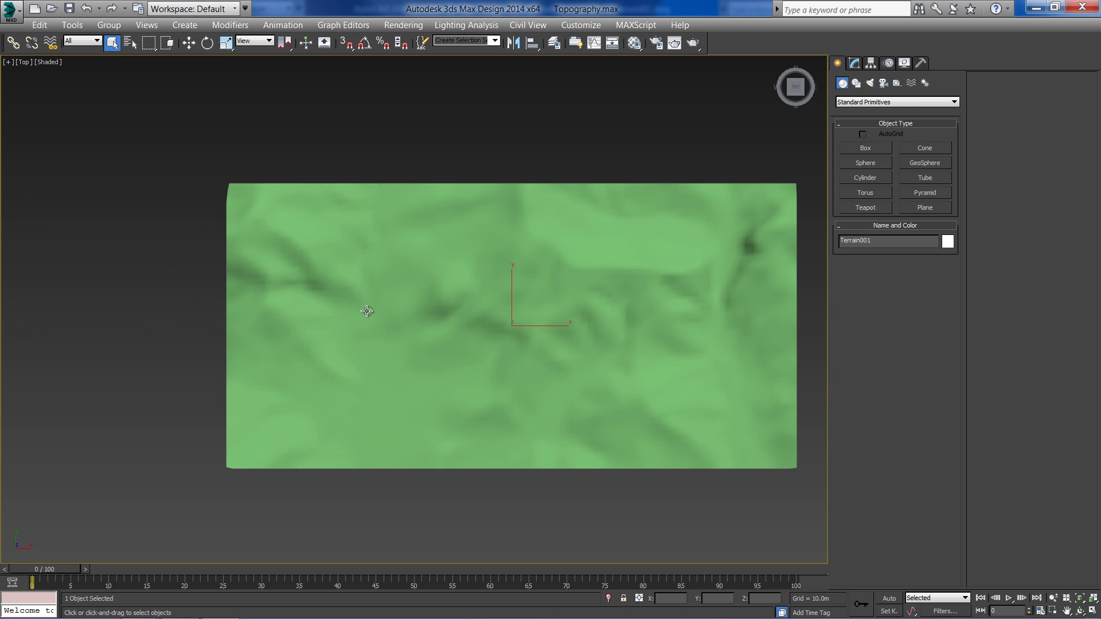
Step: Show the retopologized terrain as a wireframe in an angled perspective view
key(p)
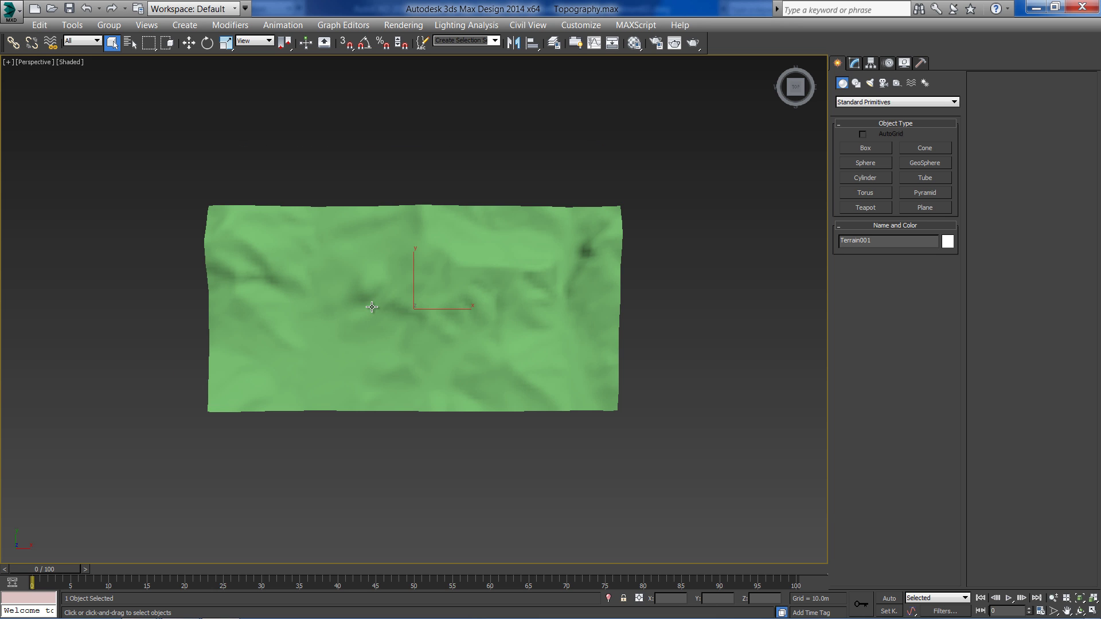
key(F4)
alt+middle_drag(372, 308, 429, 340)
key(F3)
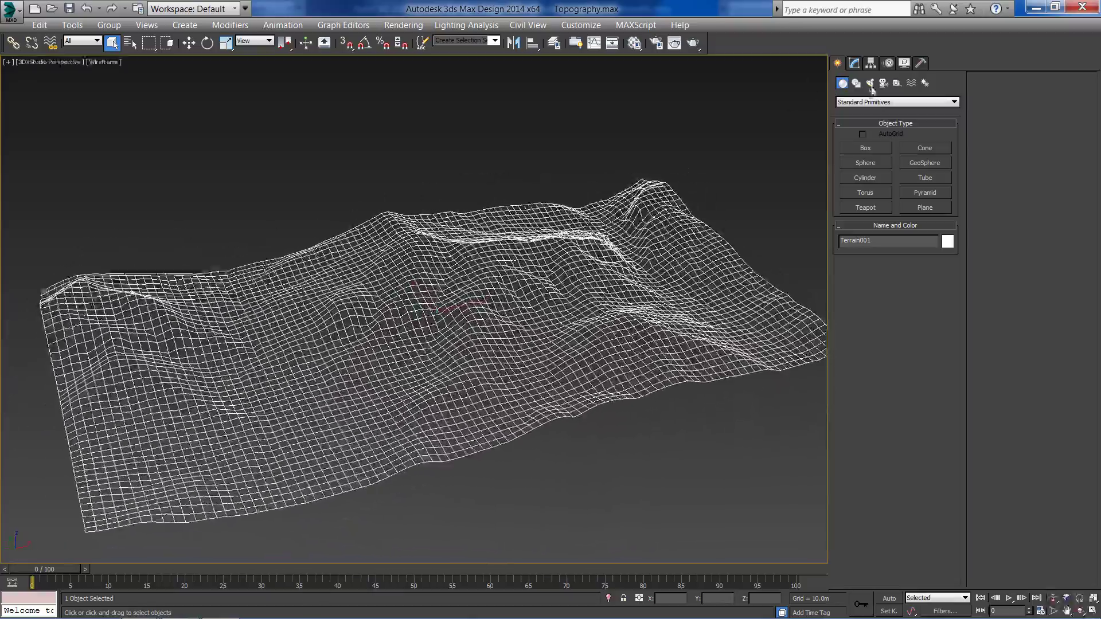
Step: Compare the new mesh with the original by turning the Populate:Terrain modifier off and on again
click(854, 63)
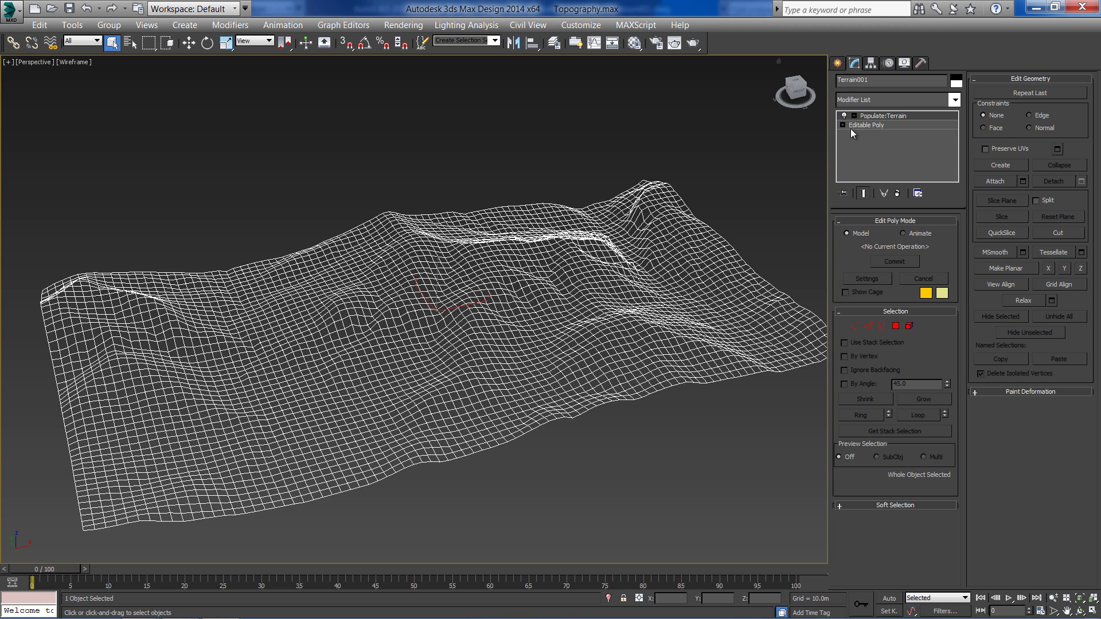
click(844, 115)
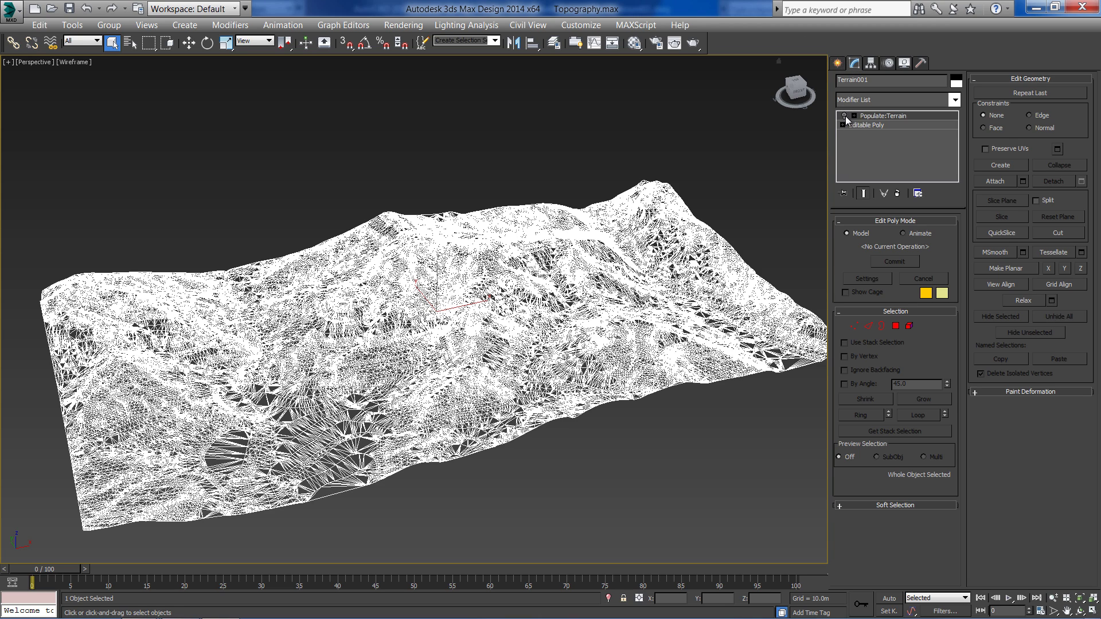
click(844, 116)
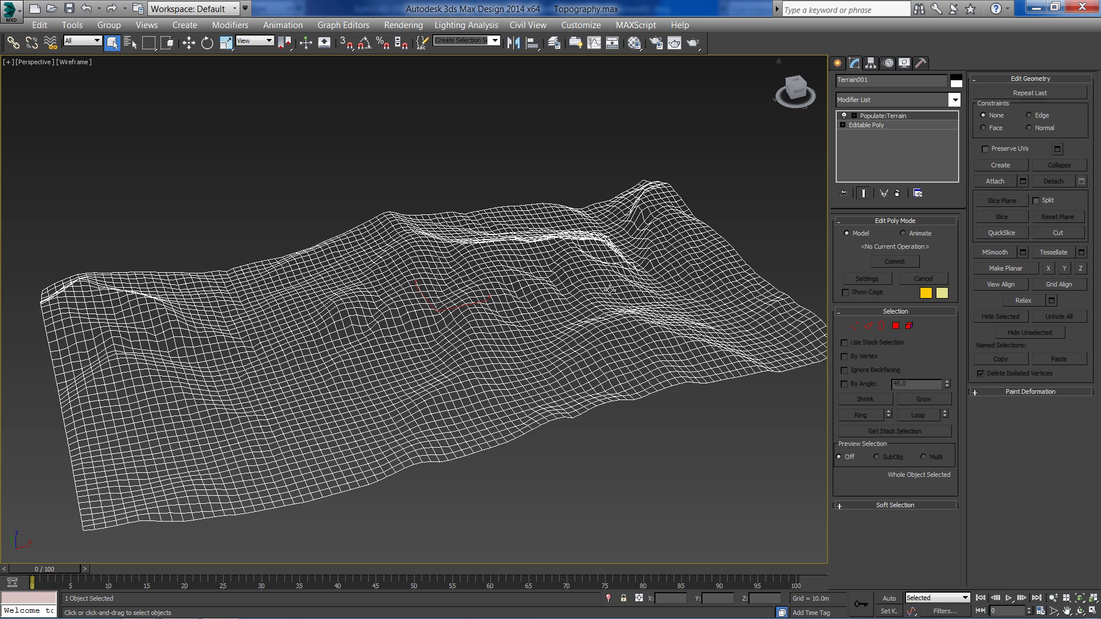
Step: Convert the retopologized terrain to an Editable Poly
right_click(511, 294)
mouse_move(580, 433)
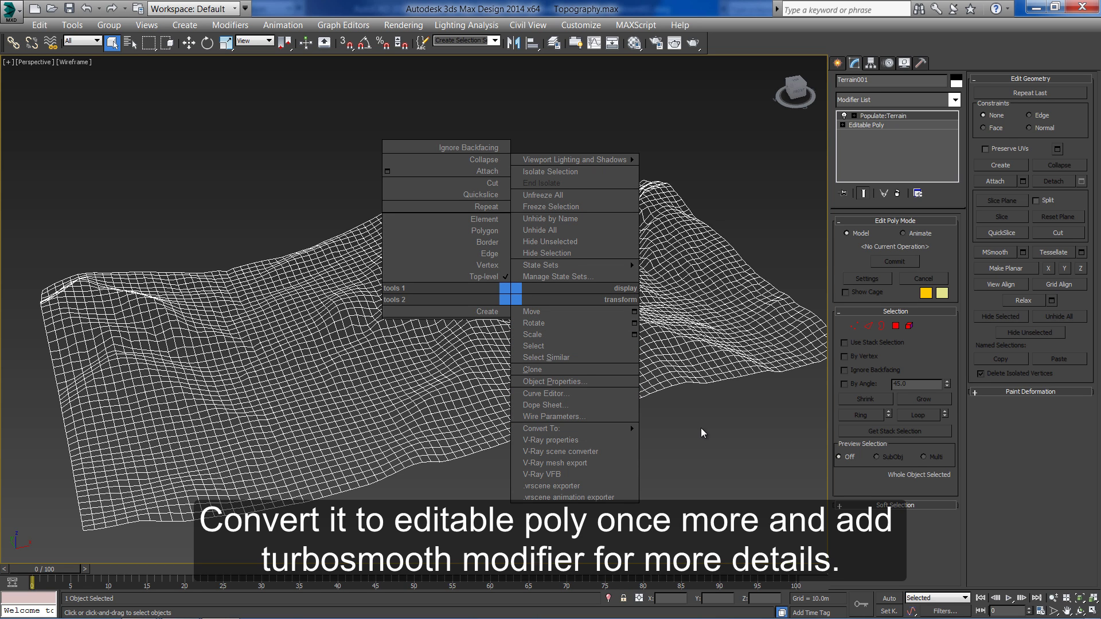